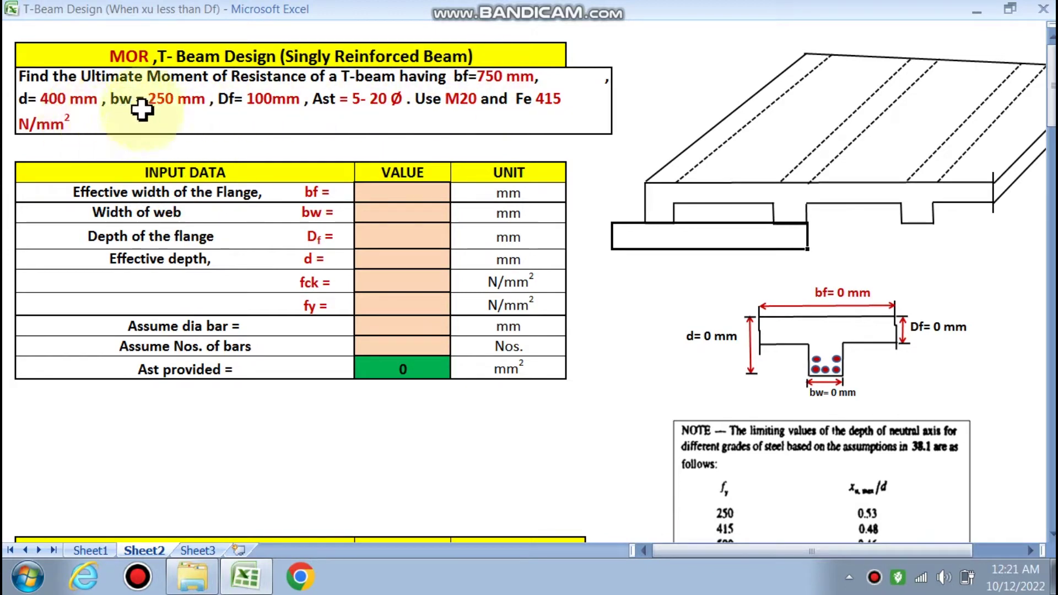
# Enter a flange width bf of 750 mm and a web width bw of 250 mm
pyautogui.scroll(-2, 448, 208)
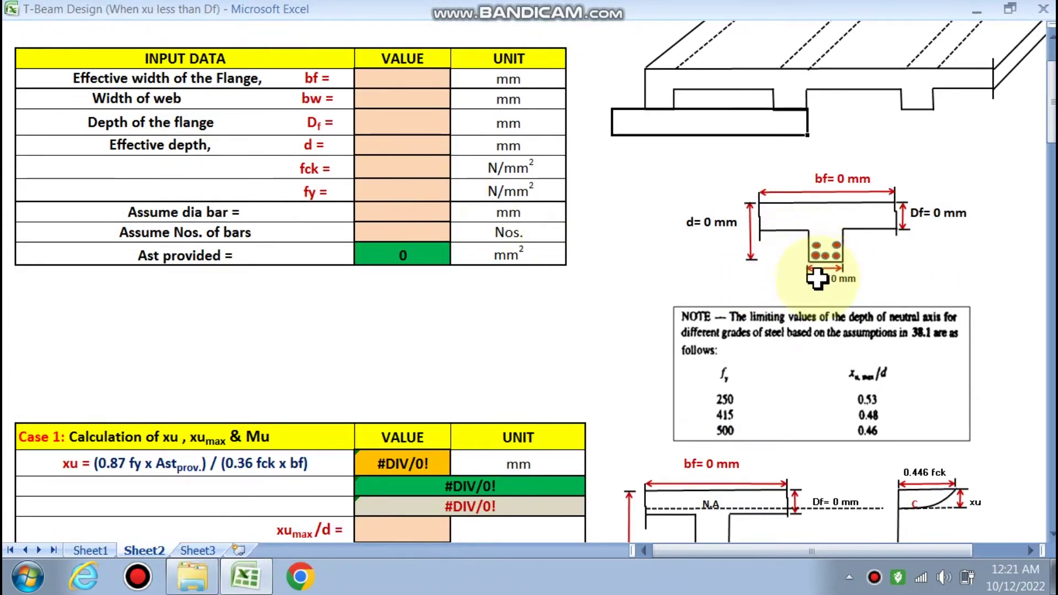
pyautogui.scroll(1, 825, 285)
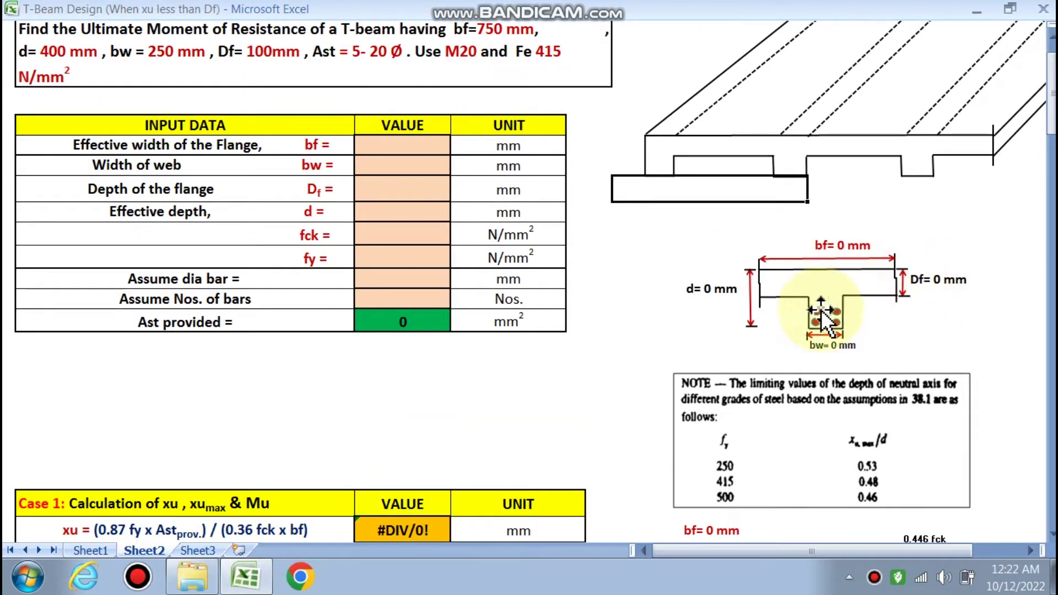
pyautogui.scroll(1, 475, 276)
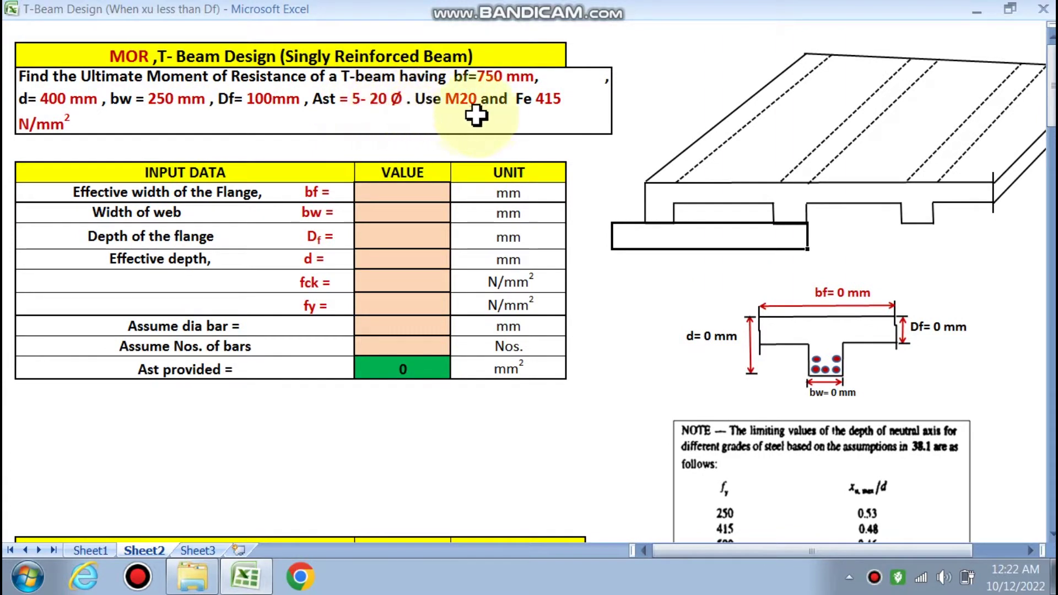
pyautogui.scroll(-2, 499, 112)
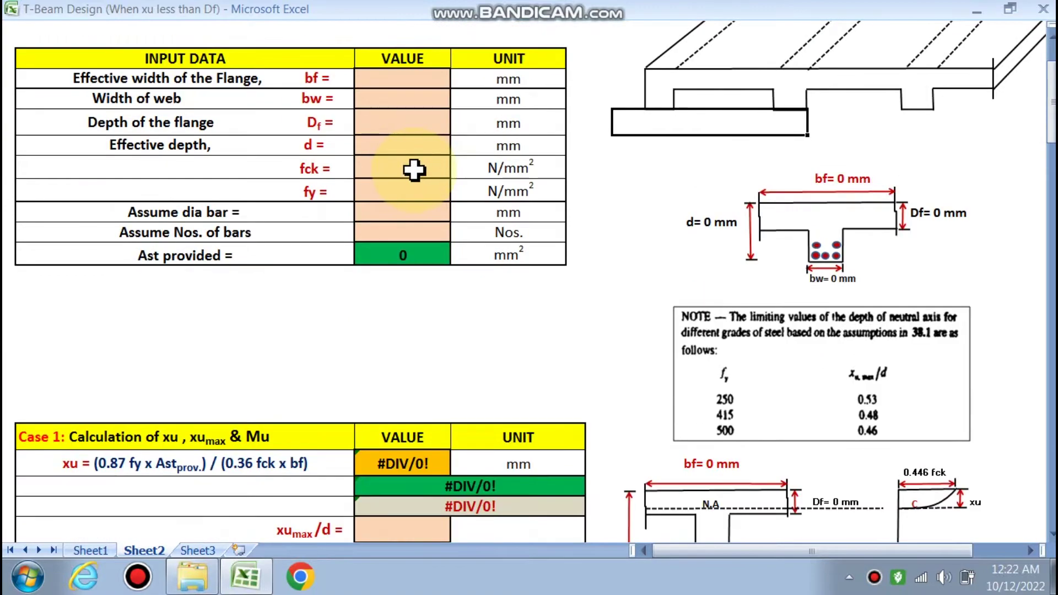
pyautogui.scroll(-3, 413, 178)
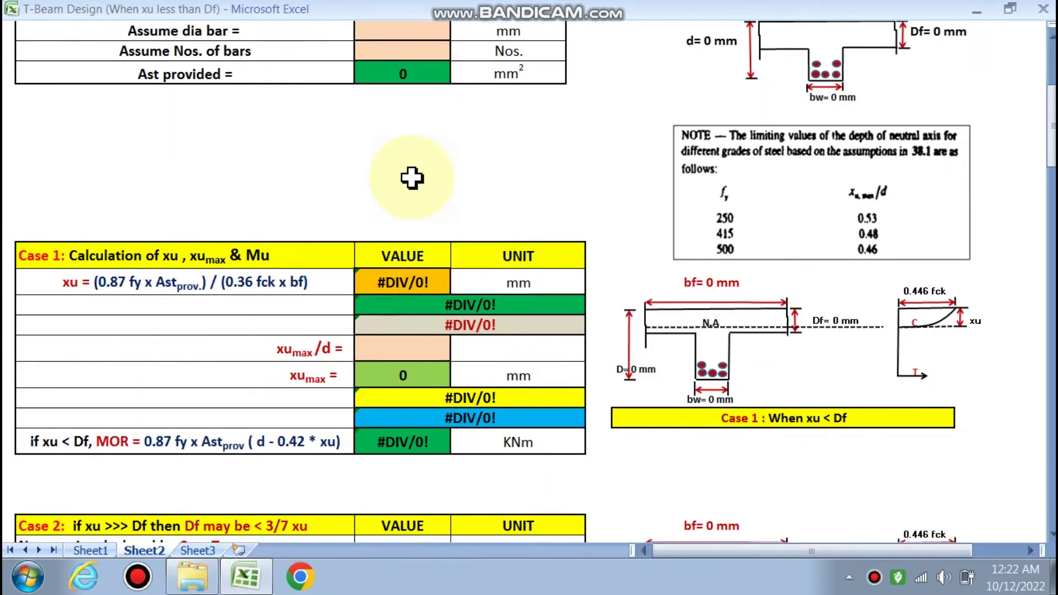
pyautogui.scroll(-1, 441, 265)
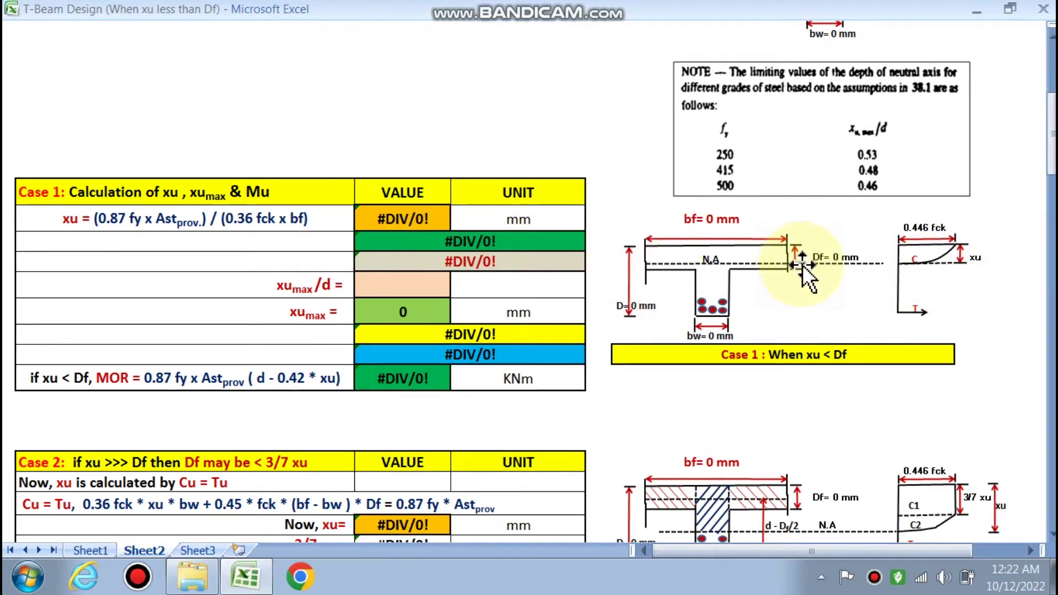
pyautogui.scroll(-1, 453, 270)
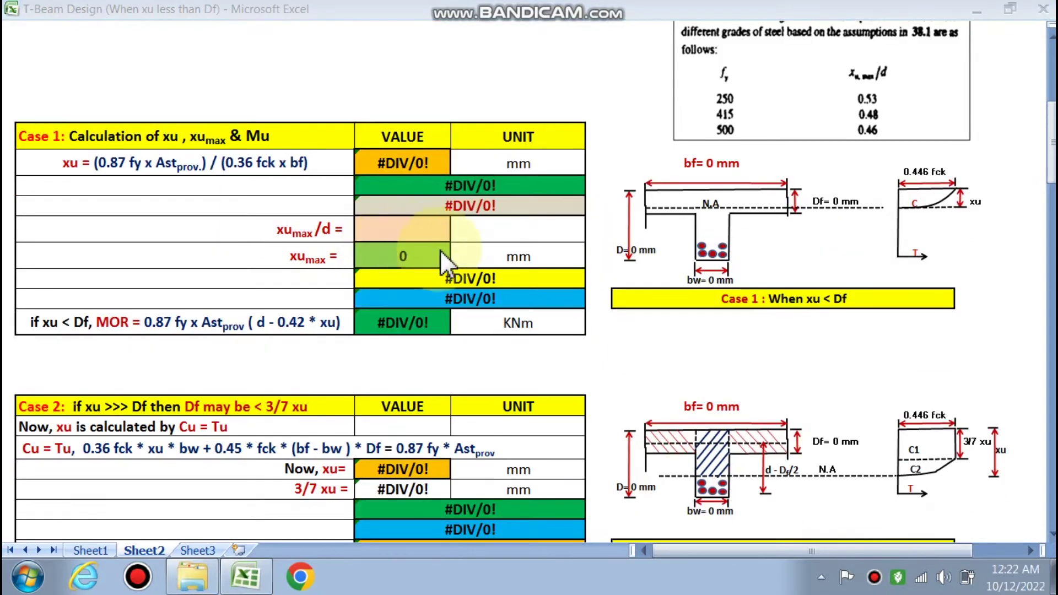
pyautogui.scroll(-1, 408, 241)
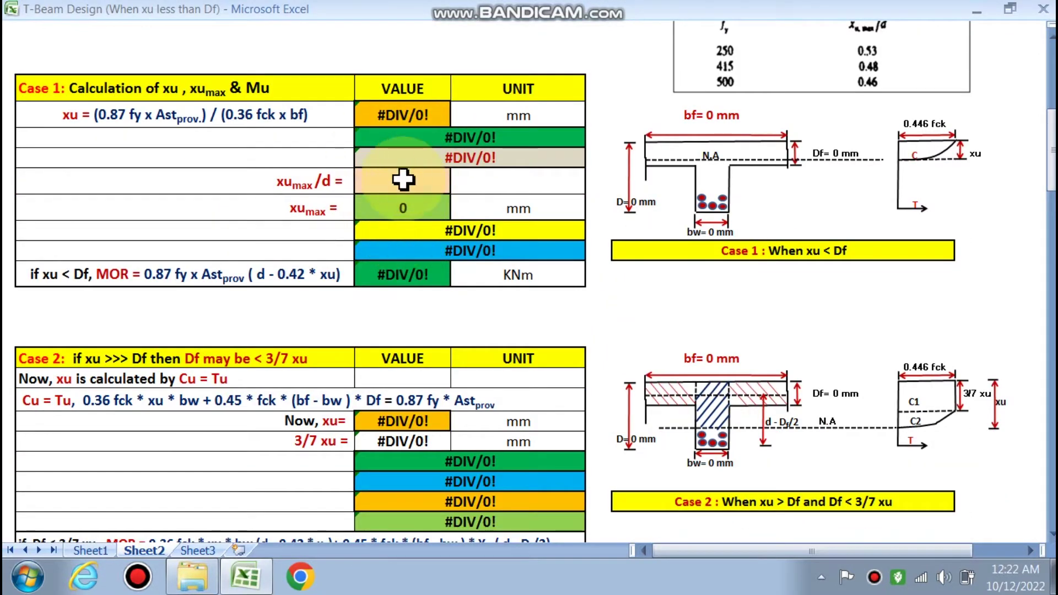
pyautogui.scroll(-1, 406, 177)
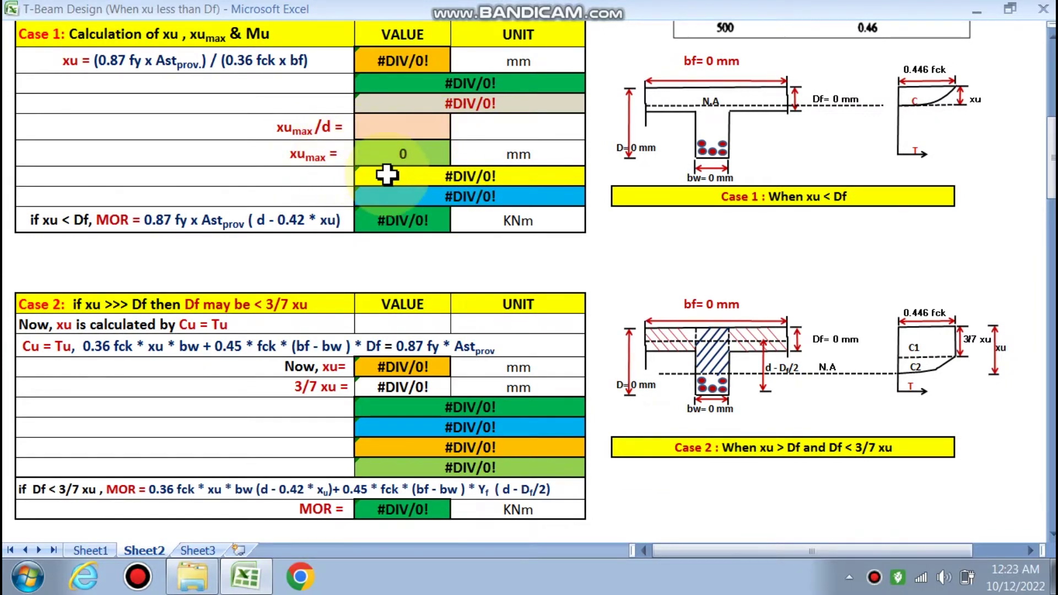
pyautogui.scroll(-1, 375, 180)
pyautogui.scroll(1, 444, 147)
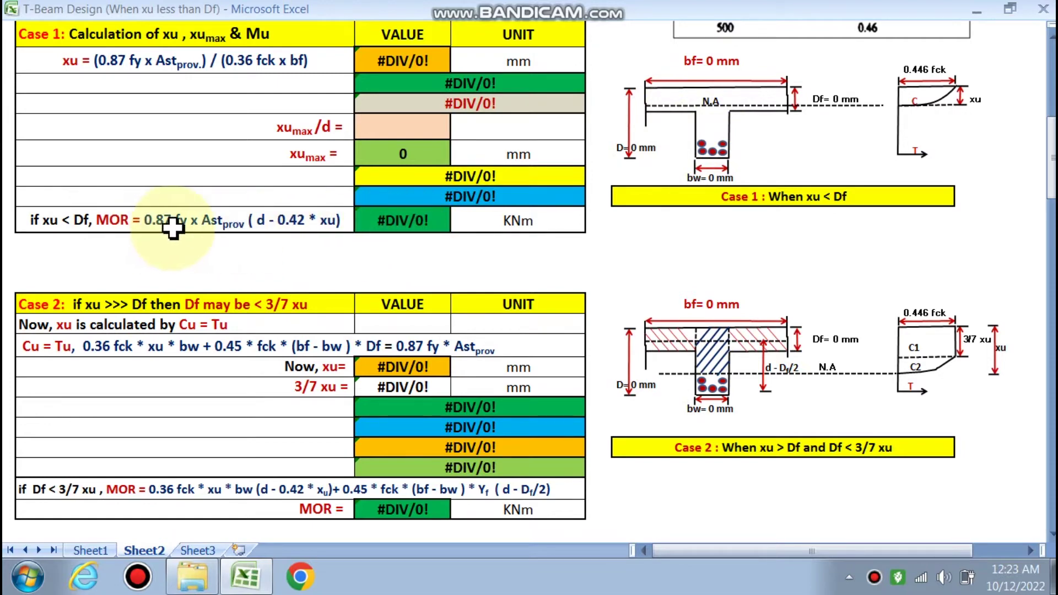
pyautogui.scroll(1, 238, 229)
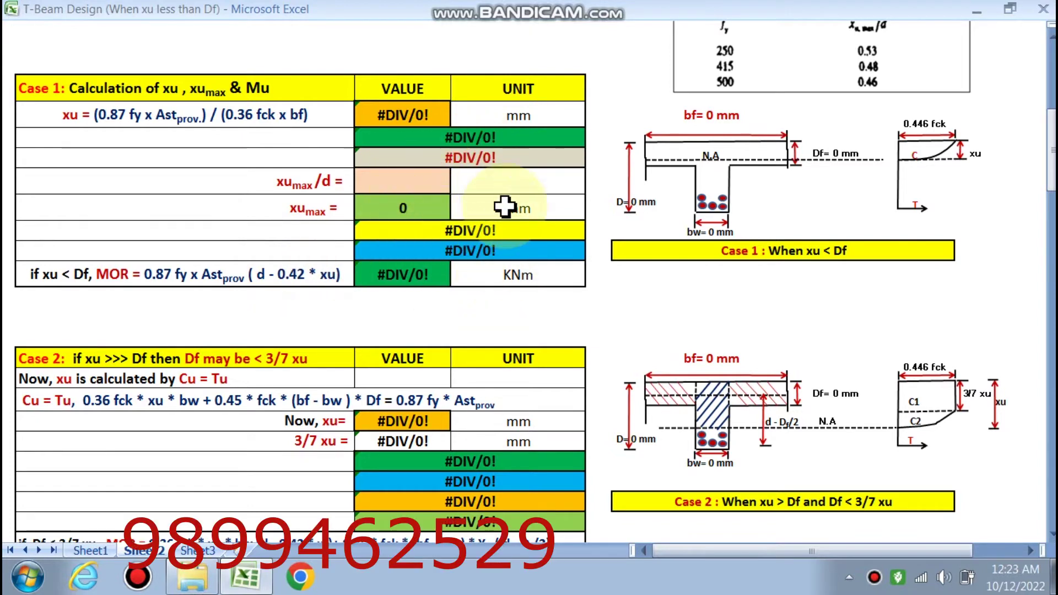
pyautogui.scroll(-1, 495, 211)
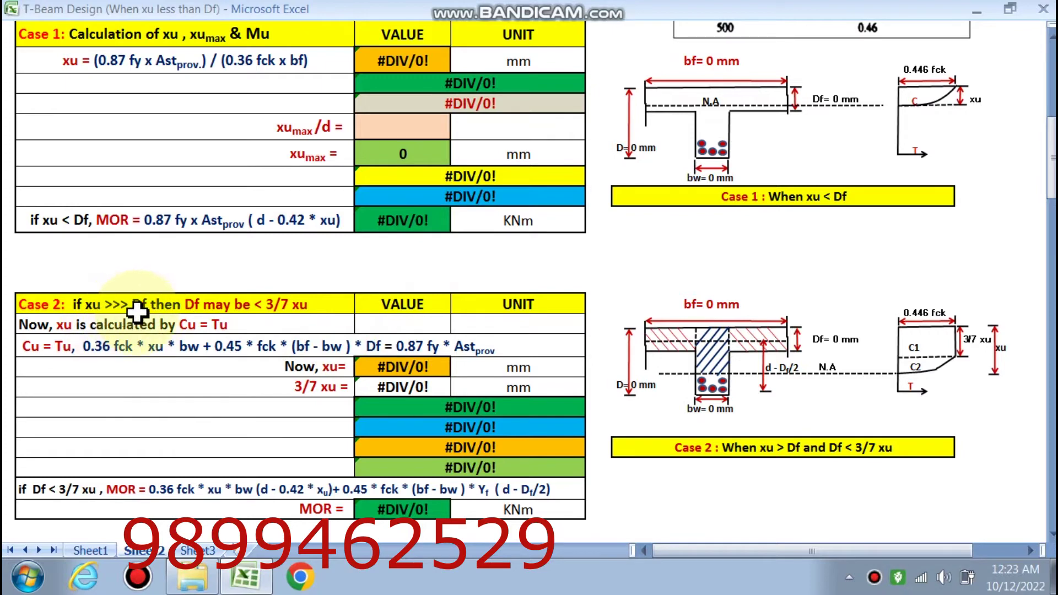
pyautogui.scroll(-1, 137, 313)
pyautogui.scroll(-1, 205, 249)
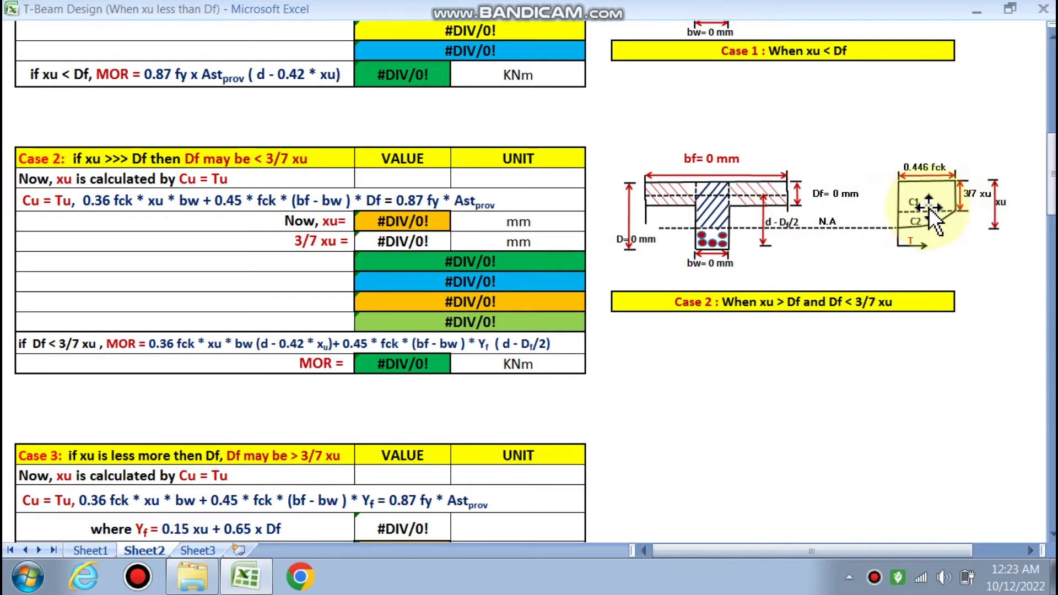
pyautogui.scroll(-1, 458, 220)
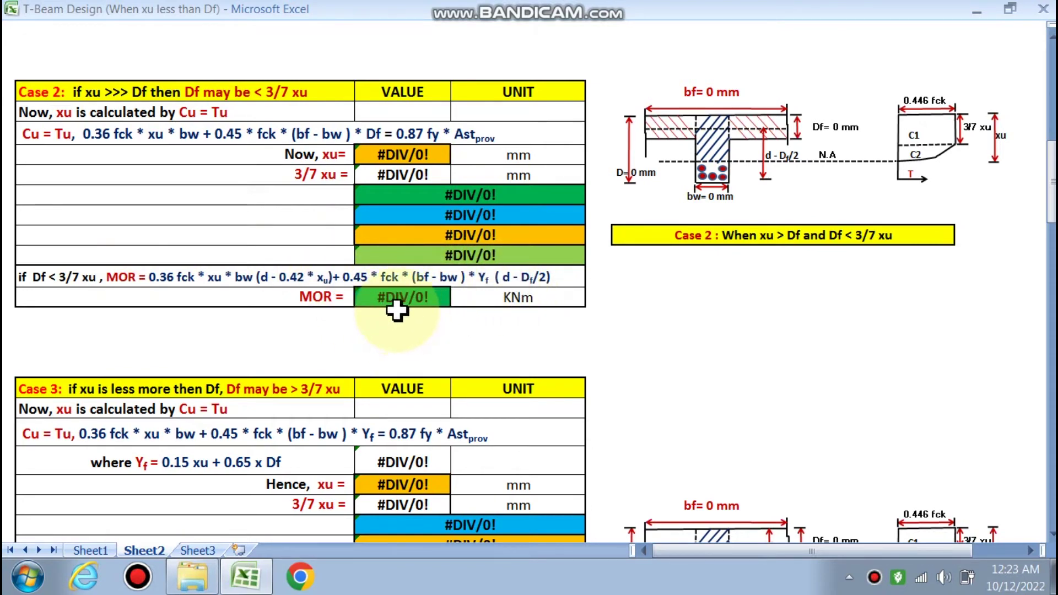
pyautogui.scroll(-1, 444, 306)
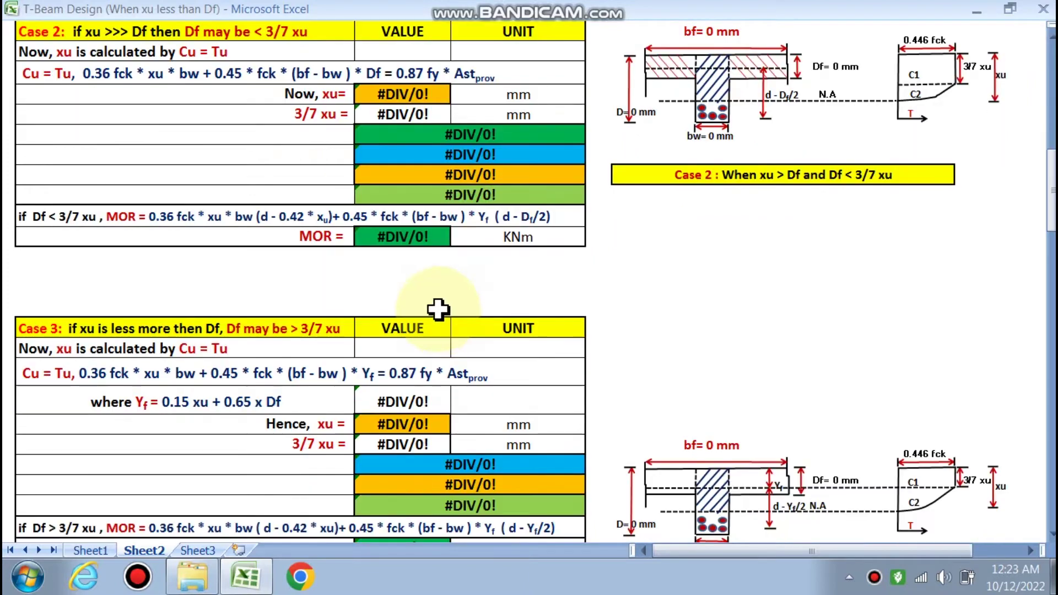
pyautogui.scroll(-1, 439, 309)
pyautogui.scroll(1, 259, 319)
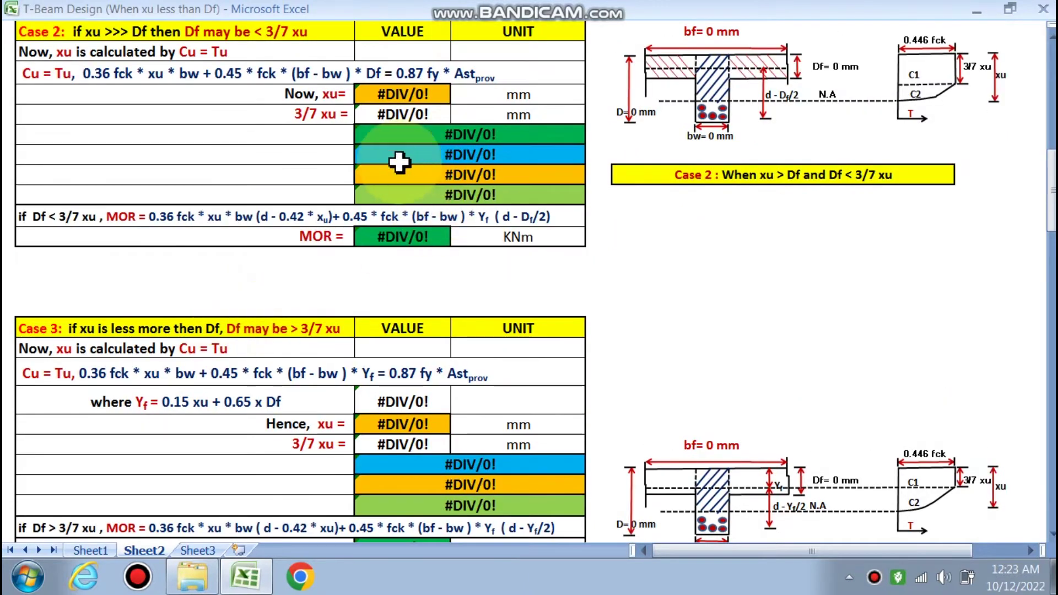
pyautogui.scroll(-1, 264, 364)
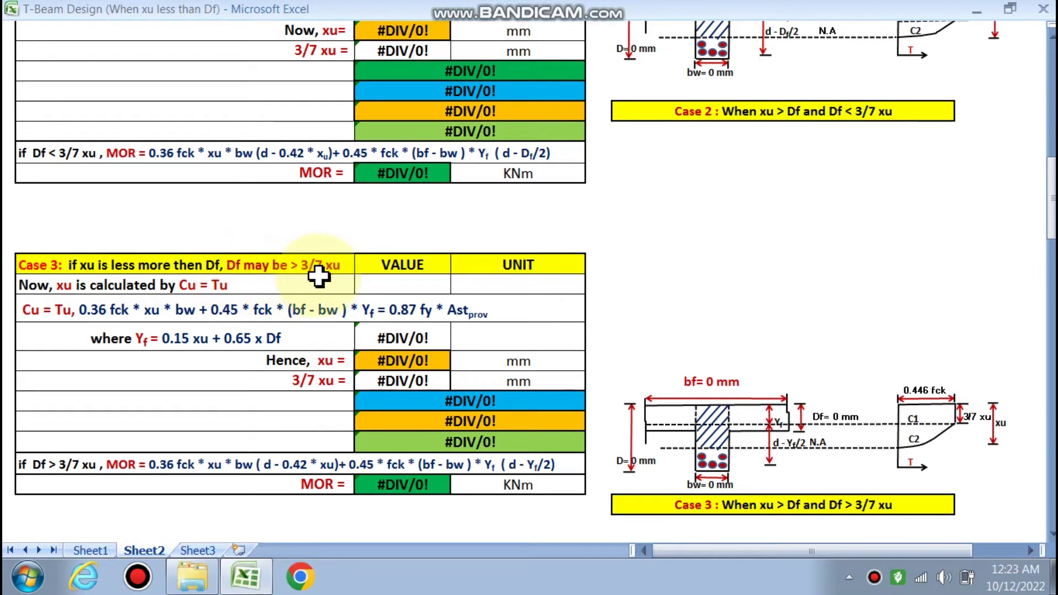
pyautogui.scroll(-1, 327, 274)
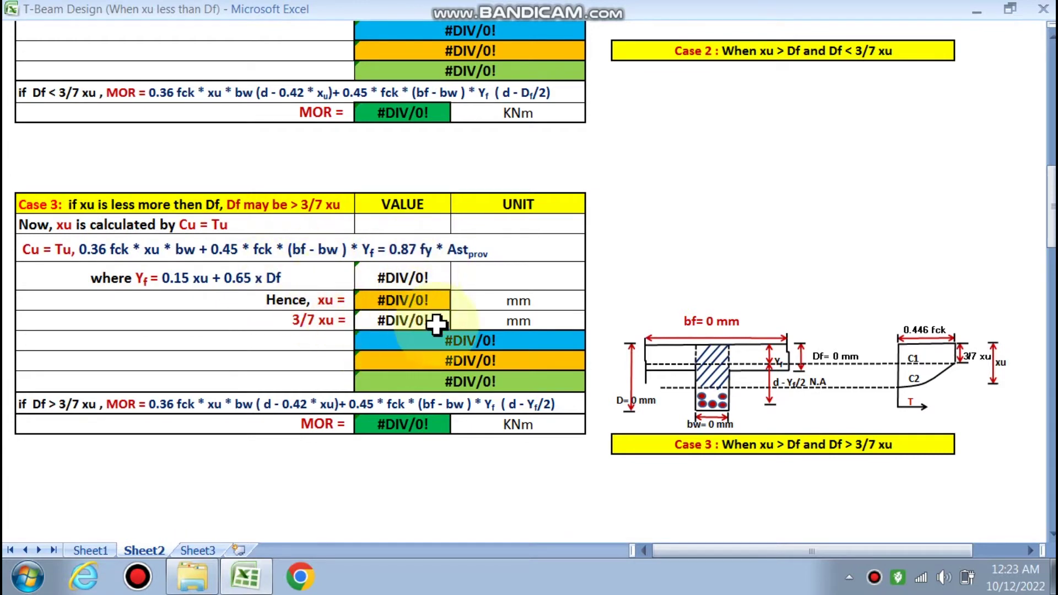
pyautogui.scroll(-1, 424, 330)
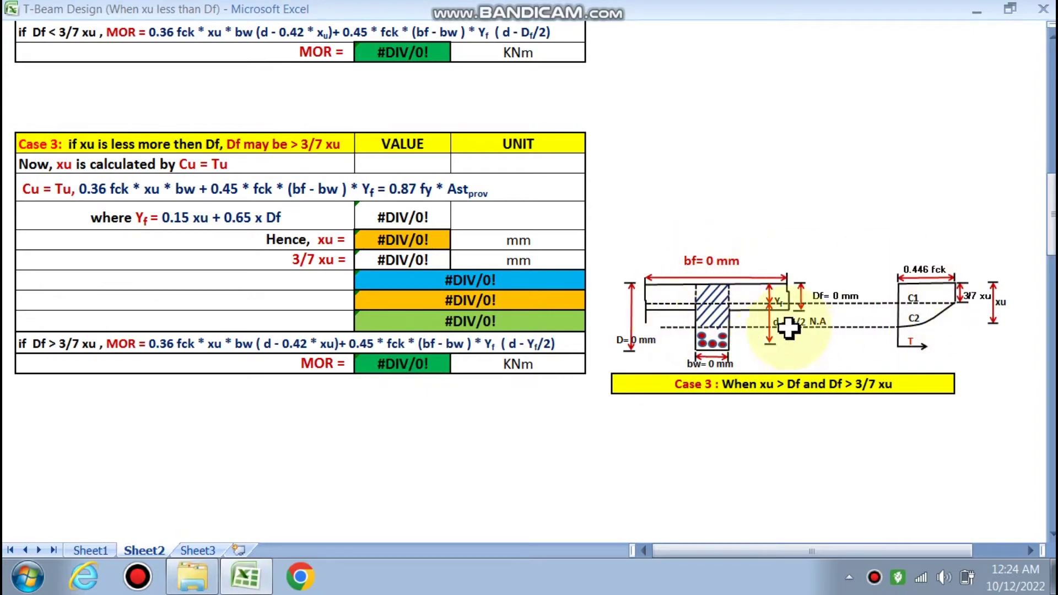
pyautogui.scroll(20, 491, 307)
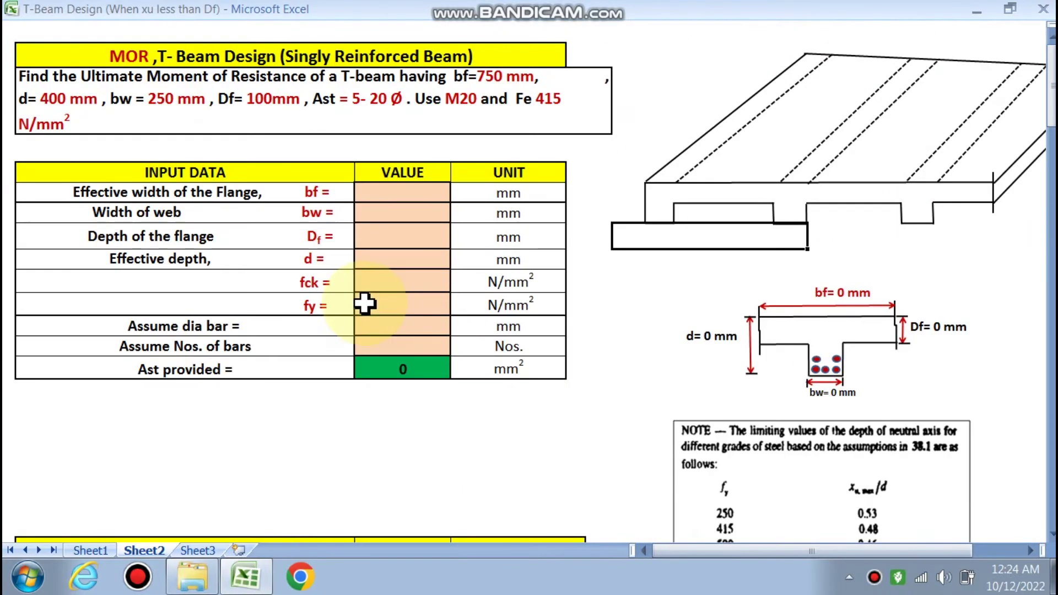
pyautogui.click(387, 194)
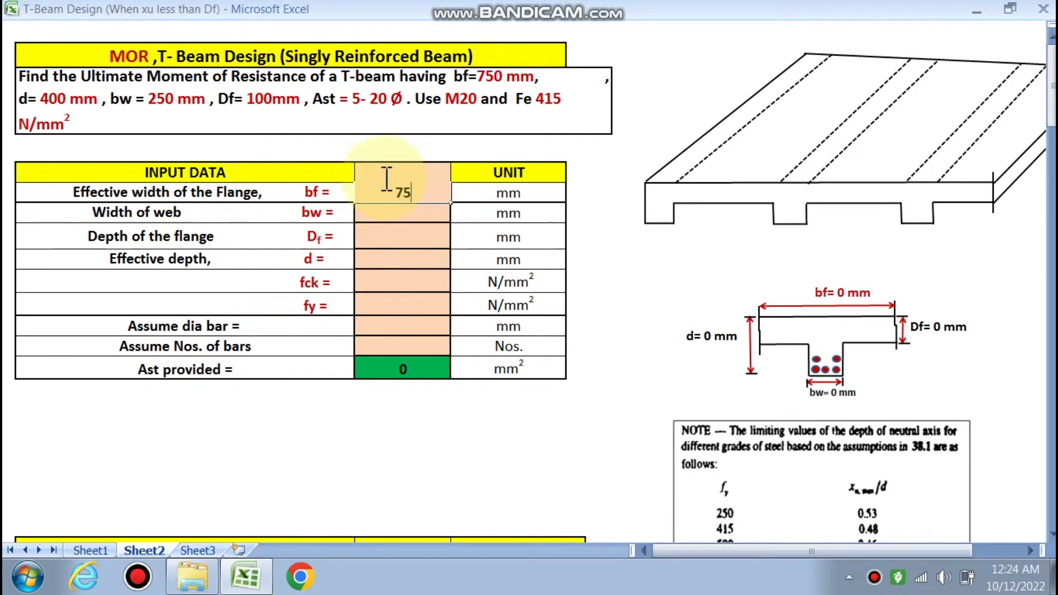
pyautogui.click(390, 213)
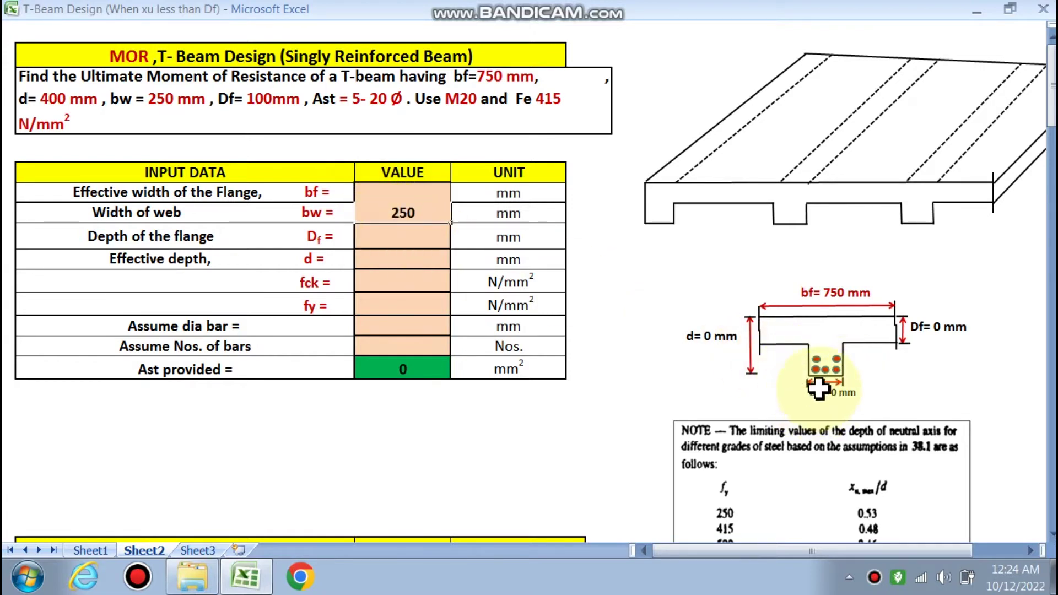
pyautogui.click(410, 305)
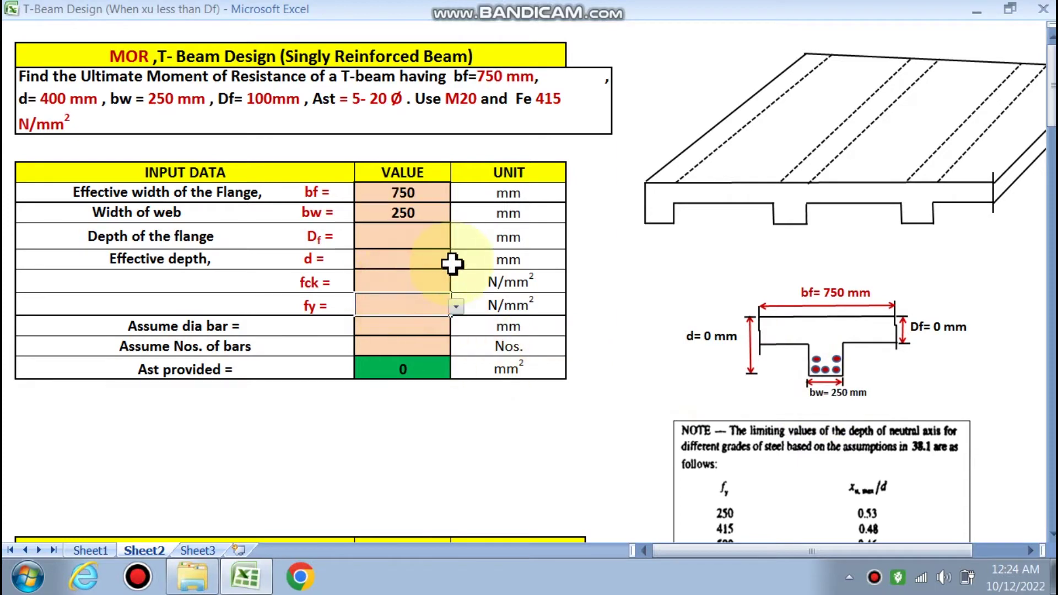
# Enter a flange depth Df of 100 mm and an effective depth d of 400 mm
pyautogui.click(390, 235)
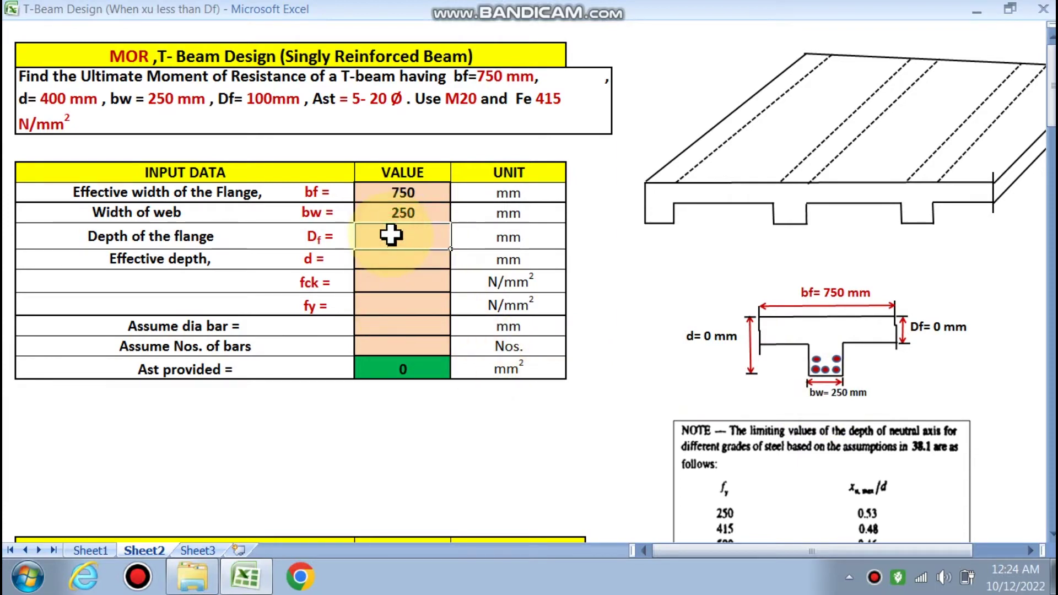
pyautogui.click(398, 280)
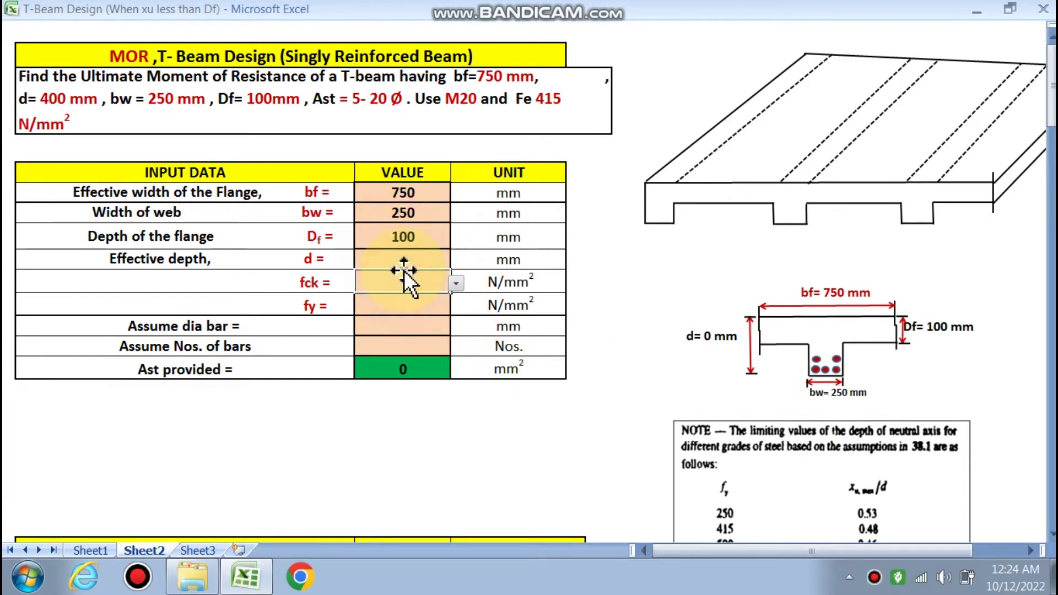
pyautogui.click(404, 259)
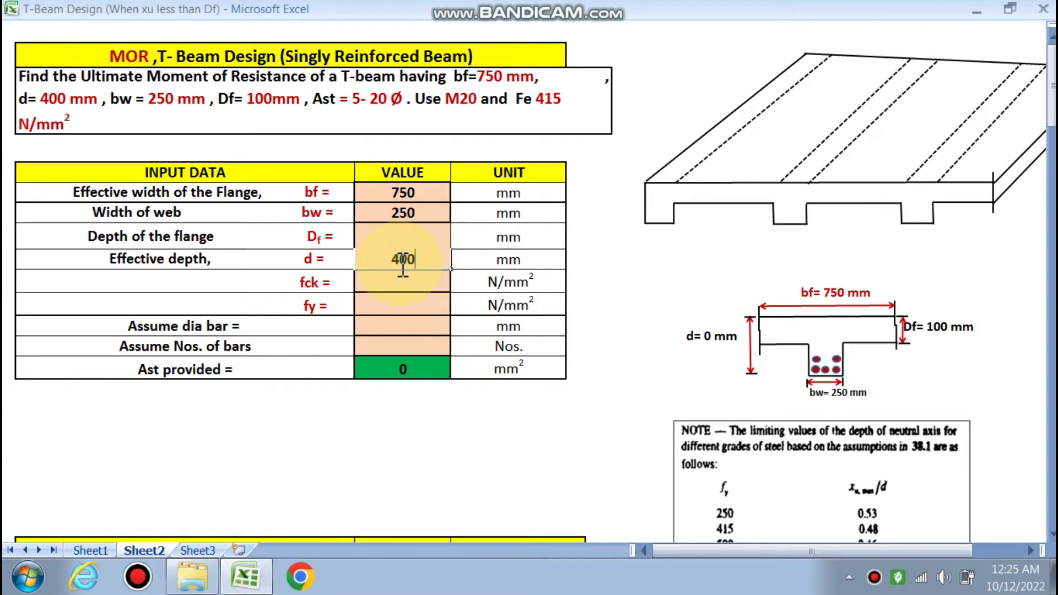
pyautogui.press('Return')
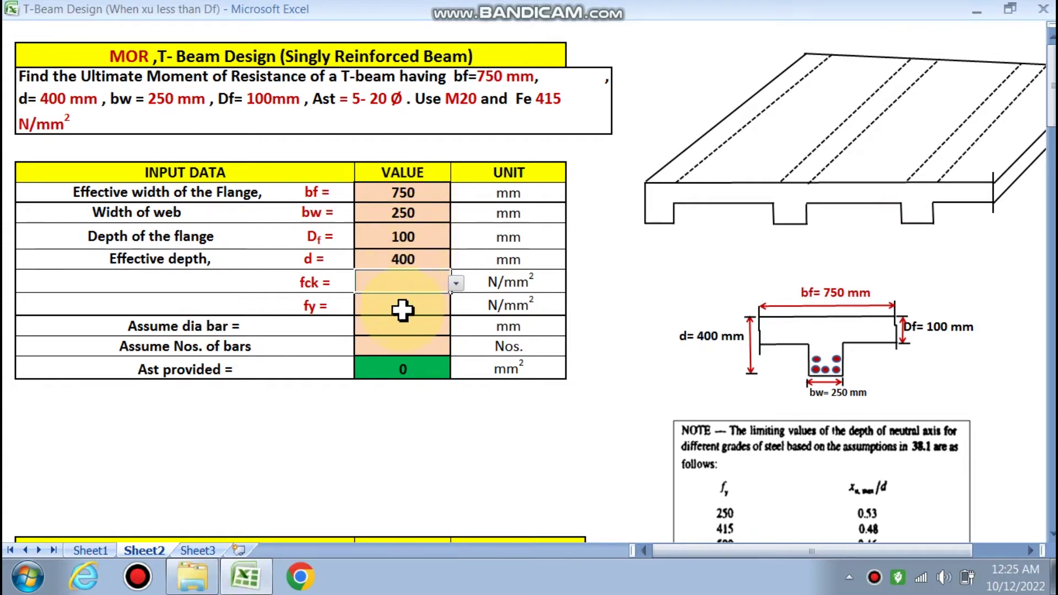
# Choose fck 20, fy 415 and a 20 mm assumed bar diameter from the input dropdowns
pyautogui.click(456, 284)
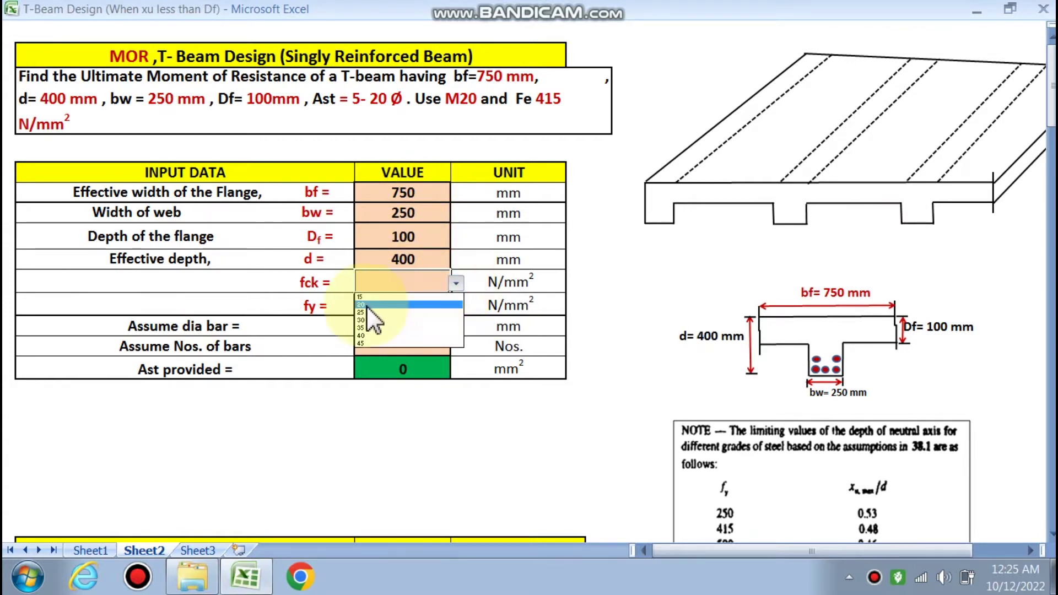
pyautogui.click(369, 305)
pyautogui.click(395, 303)
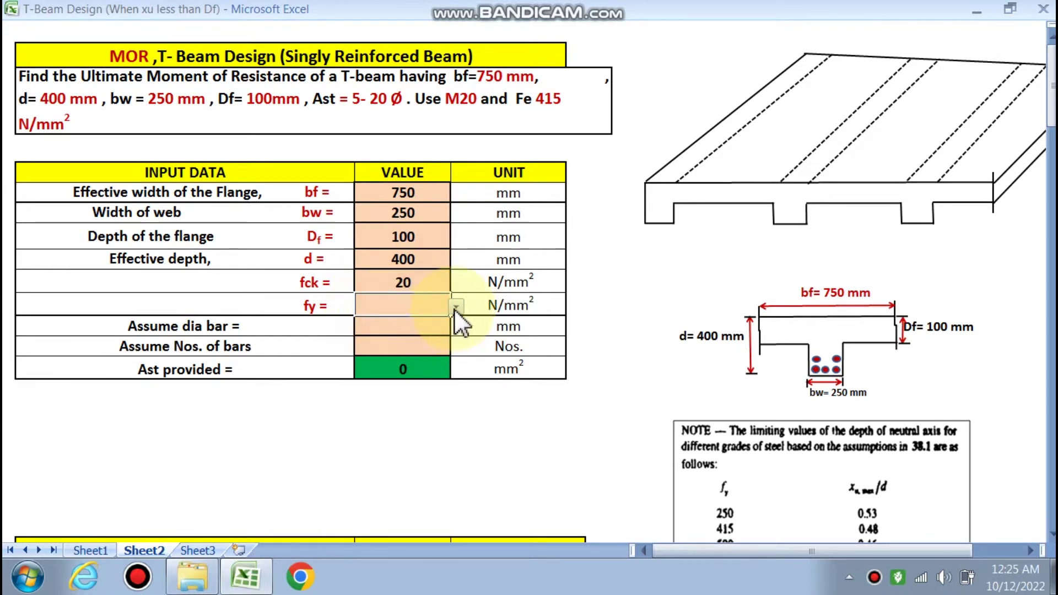
pyautogui.click(456, 306)
pyautogui.click(359, 328)
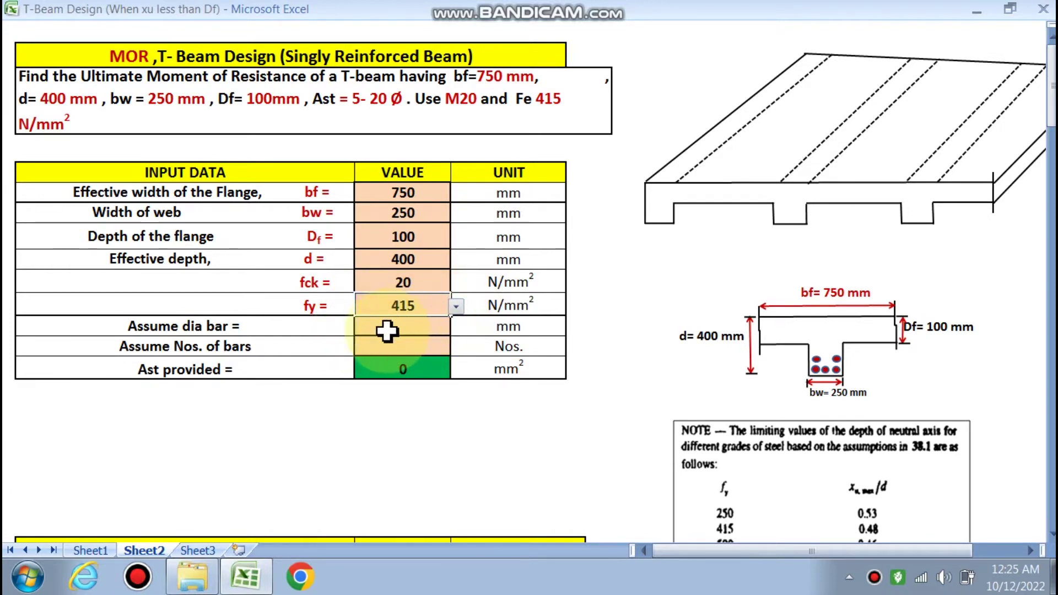
pyautogui.click(387, 330)
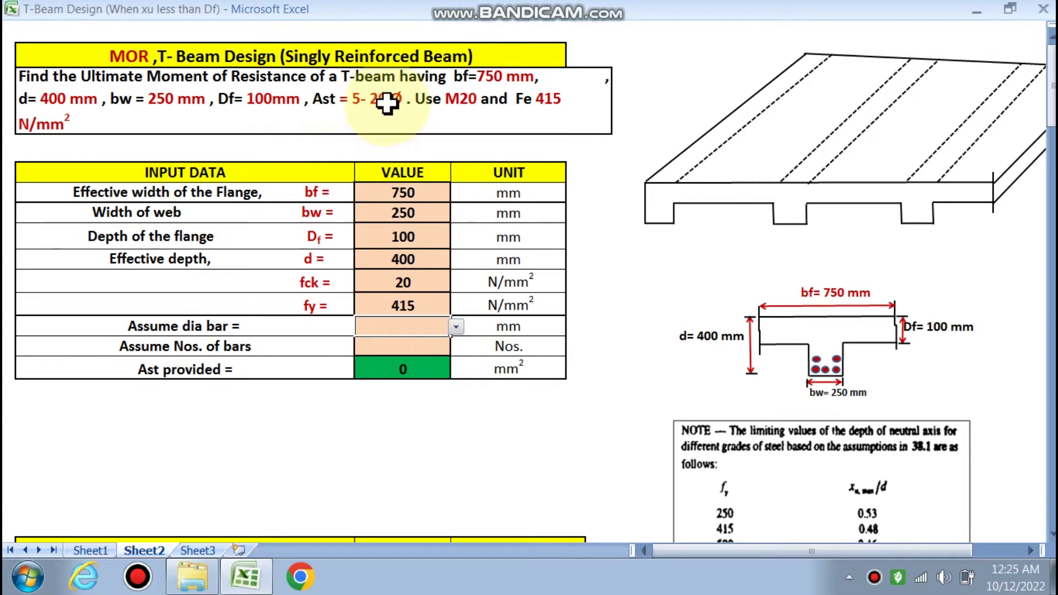
pyautogui.click(453, 325)
pyautogui.click(372, 356)
pyautogui.click(413, 348)
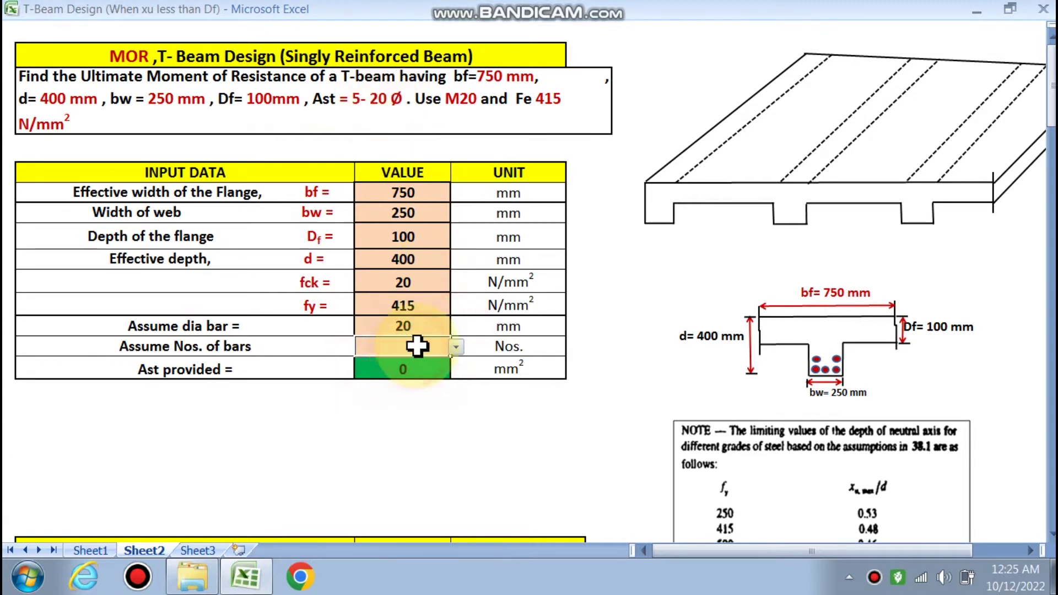
pyautogui.click(456, 347)
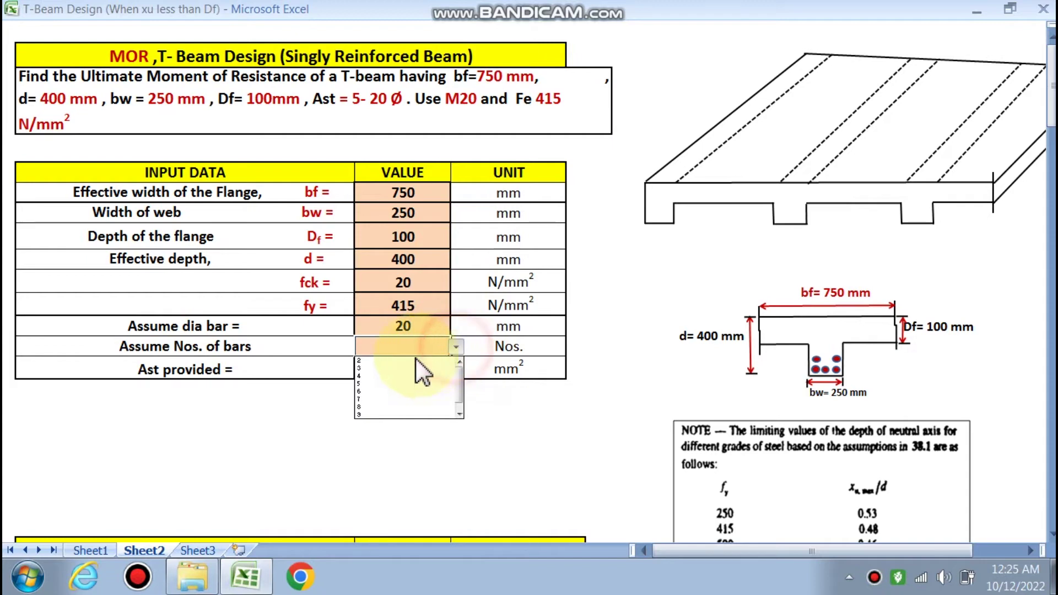
# Assume 5 bars, giving Ast provided 1570 mm² and a Case 1 xu of 105 mm
pyautogui.click(385, 383)
pyautogui.scroll(-1, 314, 371)
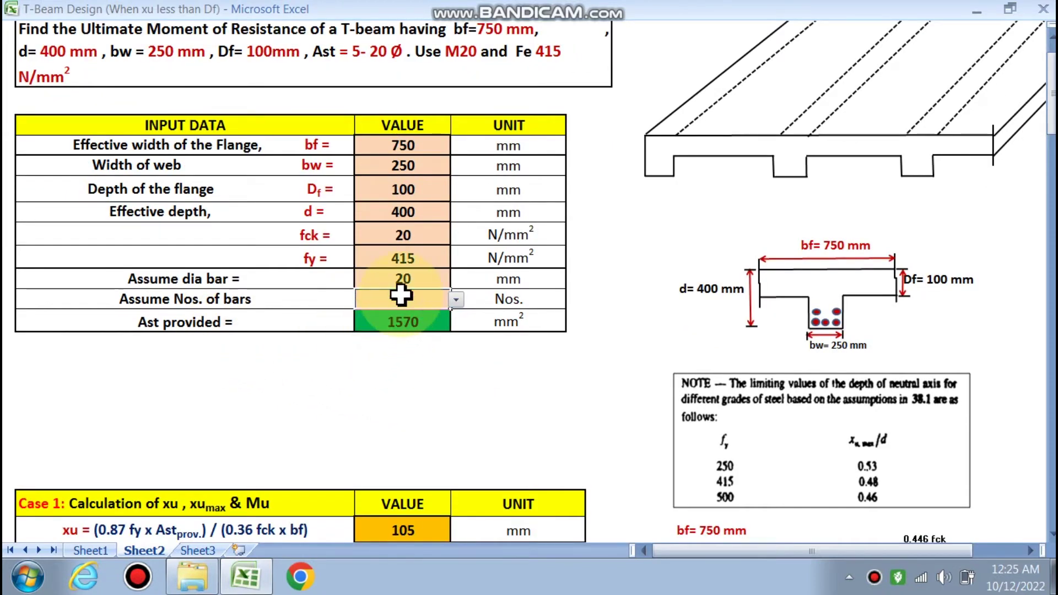
pyautogui.scroll(-4, 387, 337)
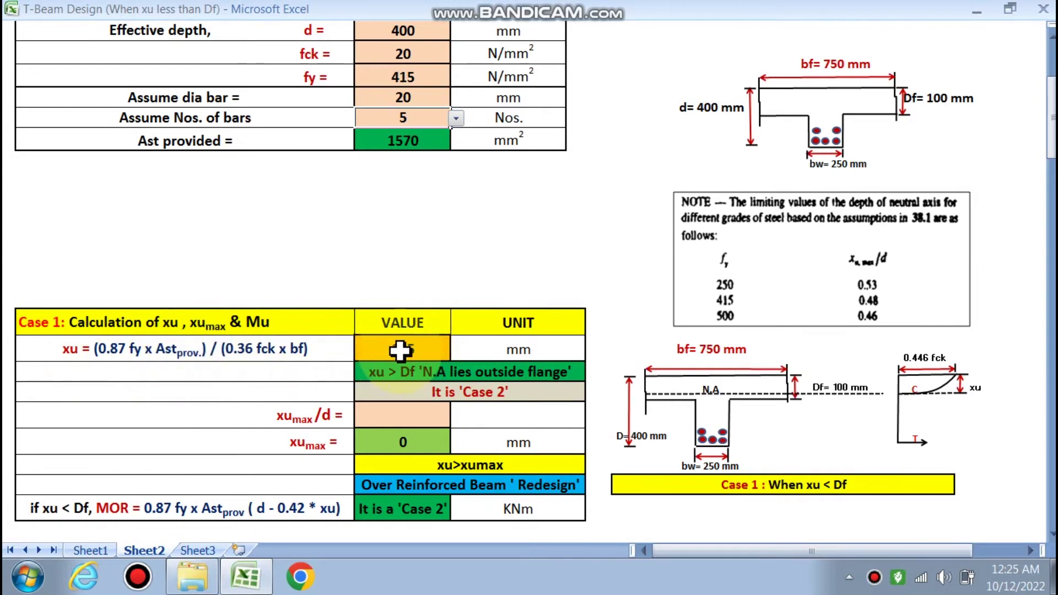
# Set xumax/d to 0.48 for Fe 415, giving xumax 192 mm and an Under Reinforced Beam verdict
pyautogui.scroll(-1, 399, 348)
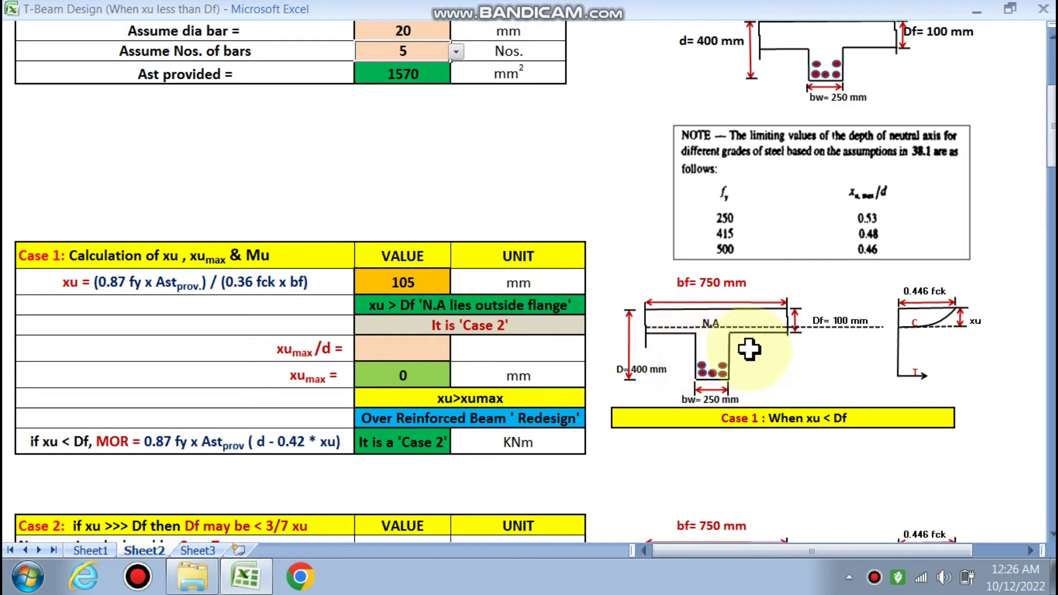
pyautogui.scroll(-1, 529, 381)
pyautogui.scroll(-1, 439, 290)
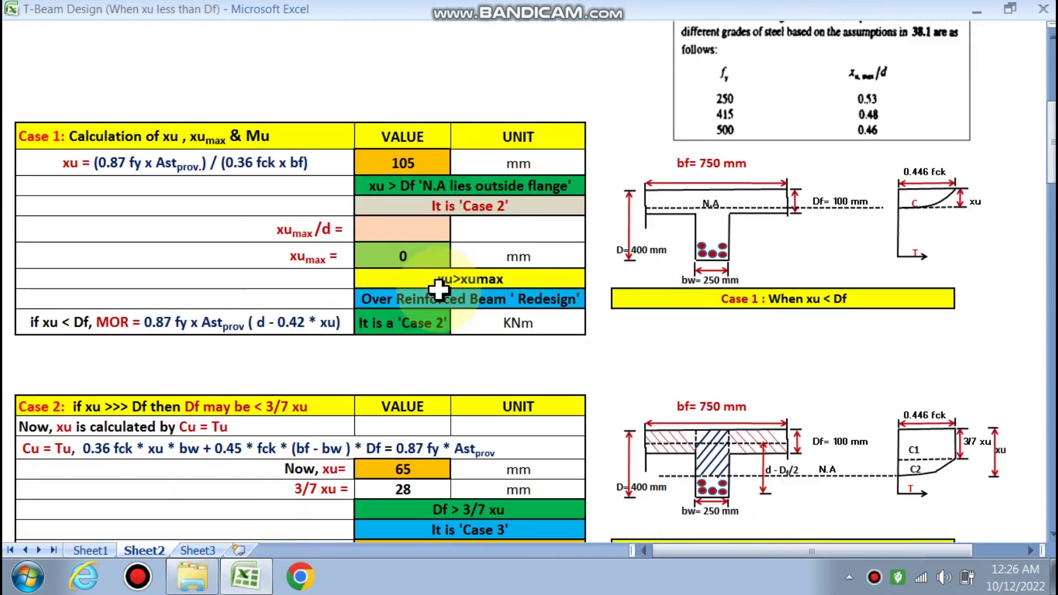
pyautogui.click(381, 229)
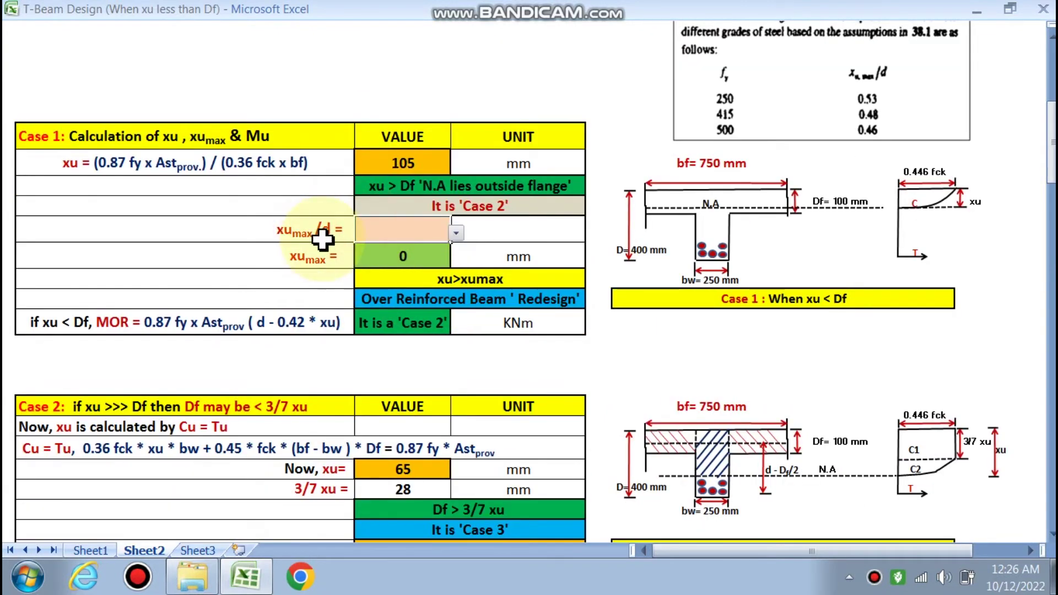
pyautogui.scroll(1, 364, 259)
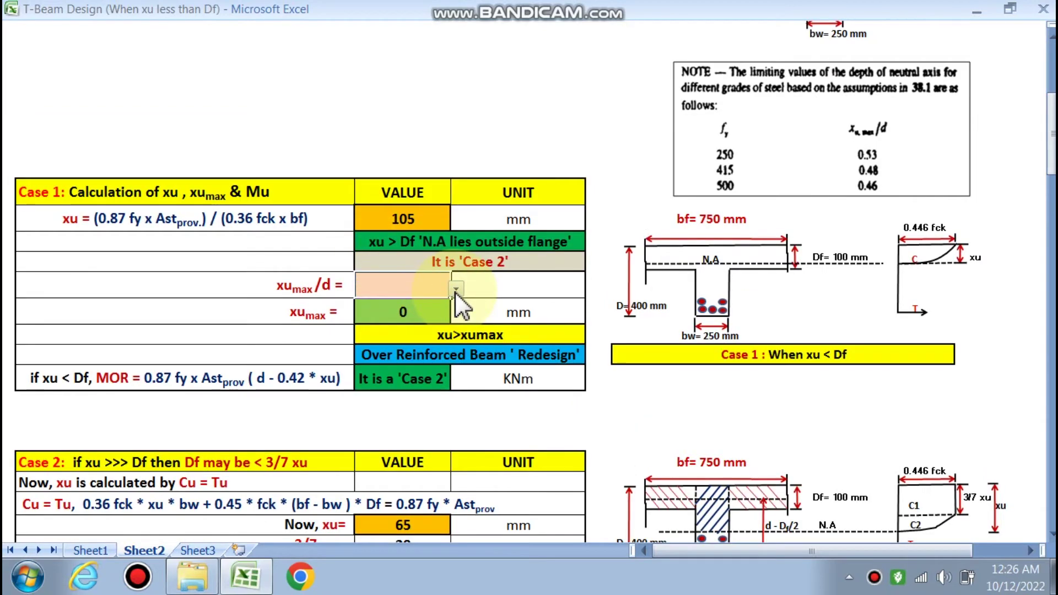
pyautogui.click(455, 289)
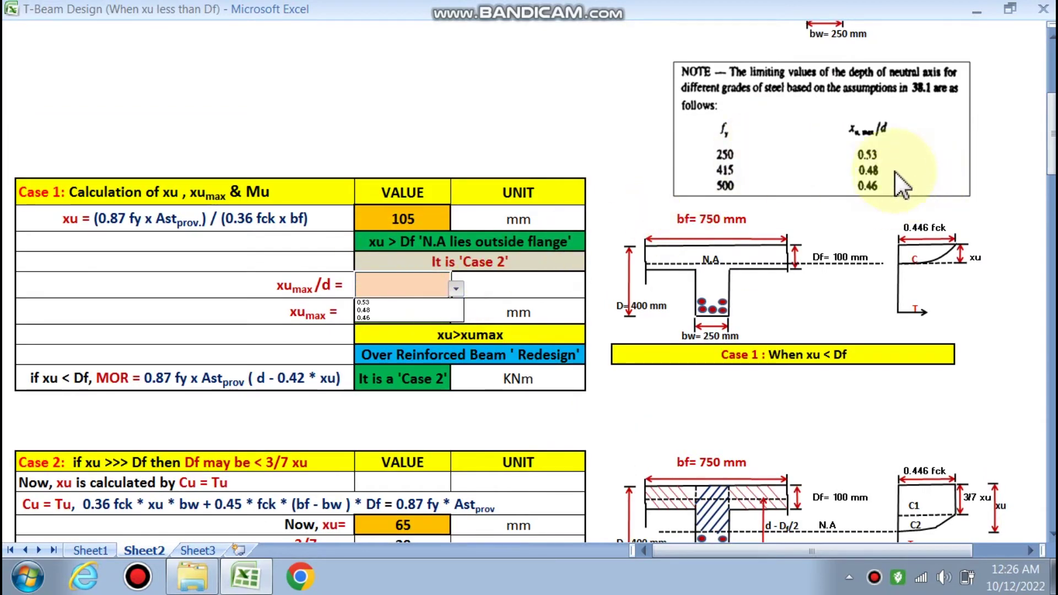
pyautogui.click(397, 311)
pyautogui.scroll(-1, 394, 264)
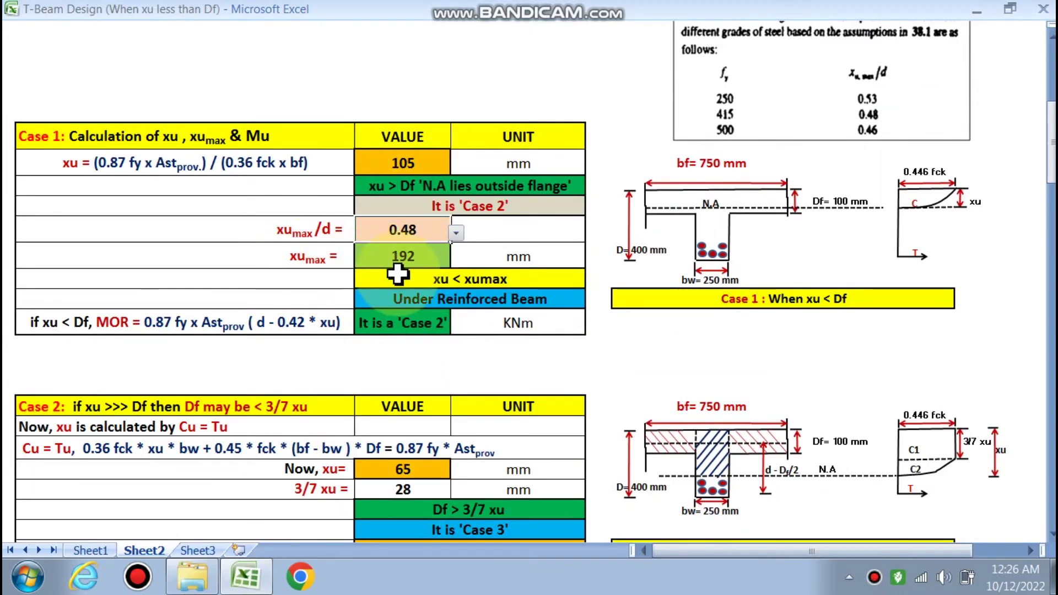
pyautogui.scroll(-1, 452, 276)
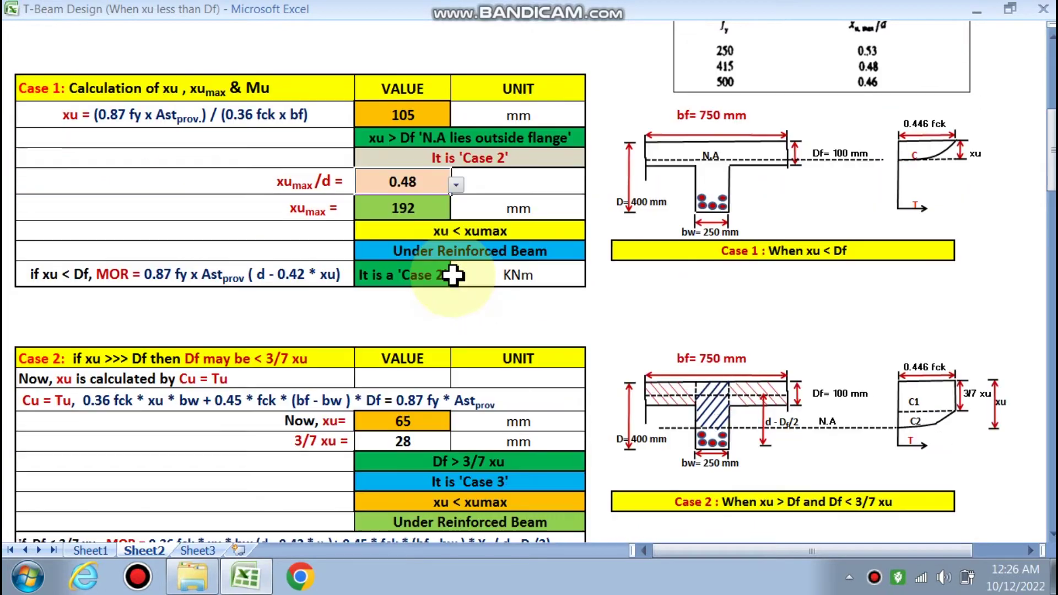
pyautogui.scroll(-1, 437, 276)
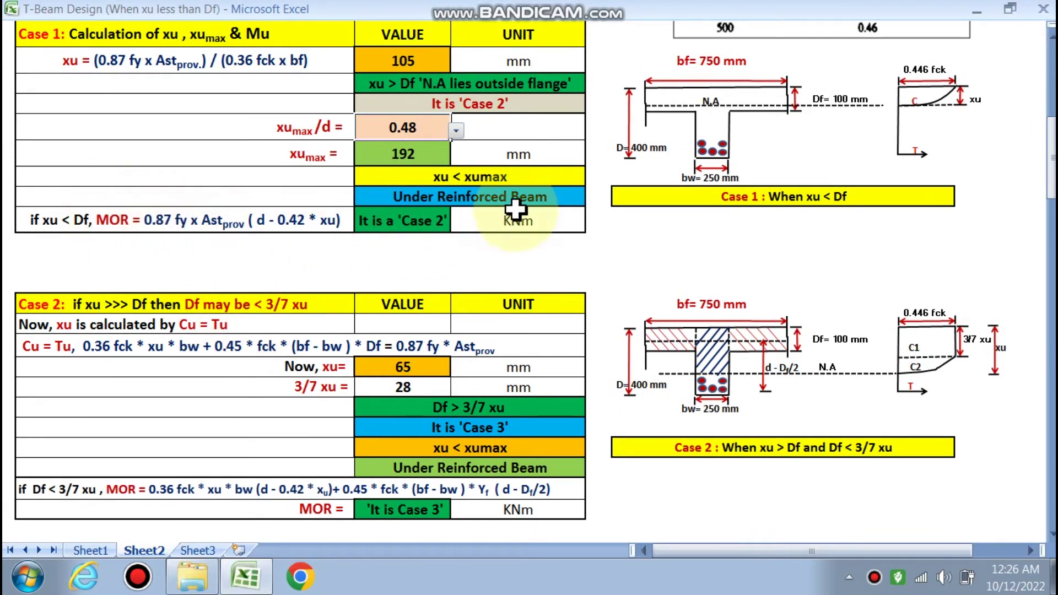
# Scroll through the Case 2 and Case 3 tables to check the 202.46 kNm MOR, then return to the inputs
pyautogui.scroll(-1, 375, 230)
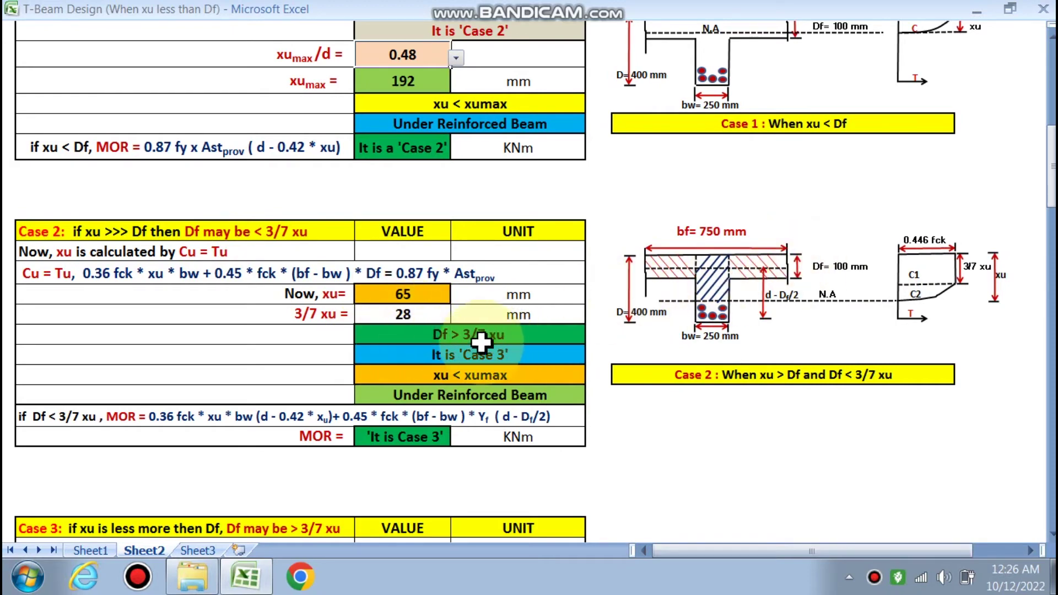
pyautogui.scroll(-1, 474, 334)
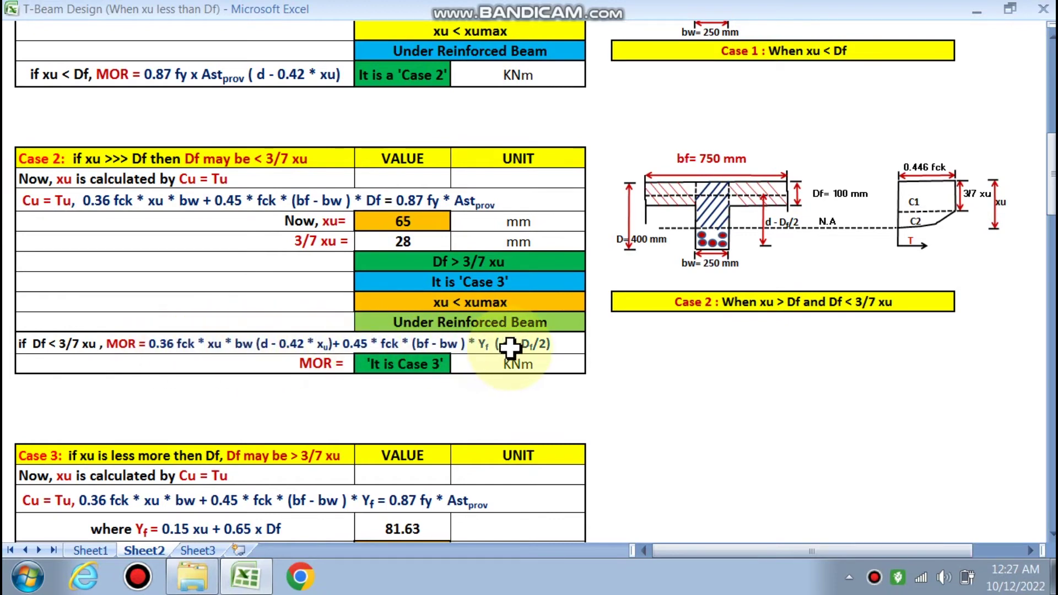
pyautogui.scroll(-2, 478, 363)
pyautogui.scroll(-1, 447, 354)
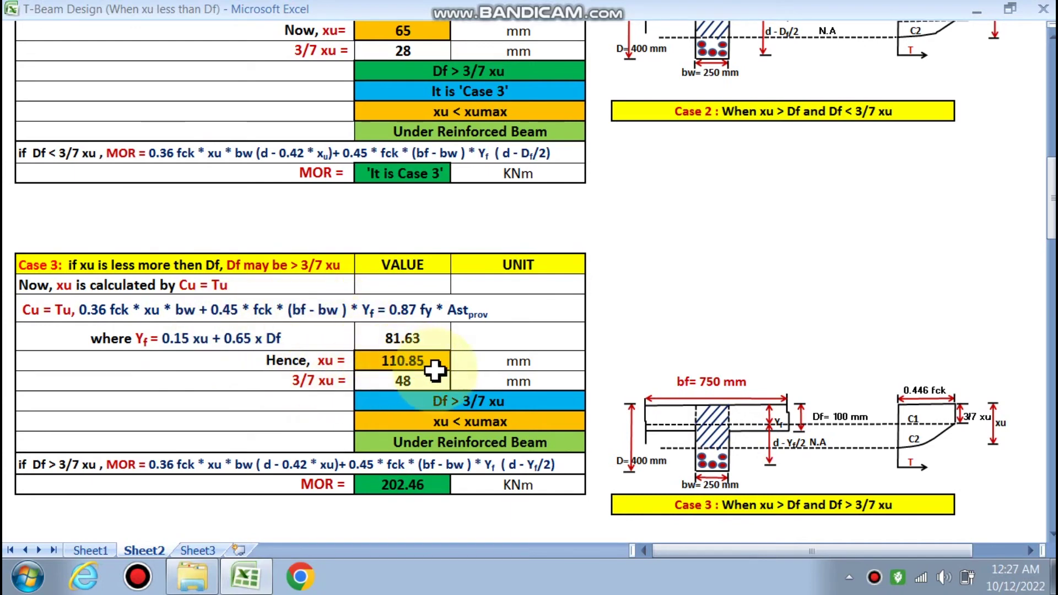
pyautogui.scroll(-1, 434, 373)
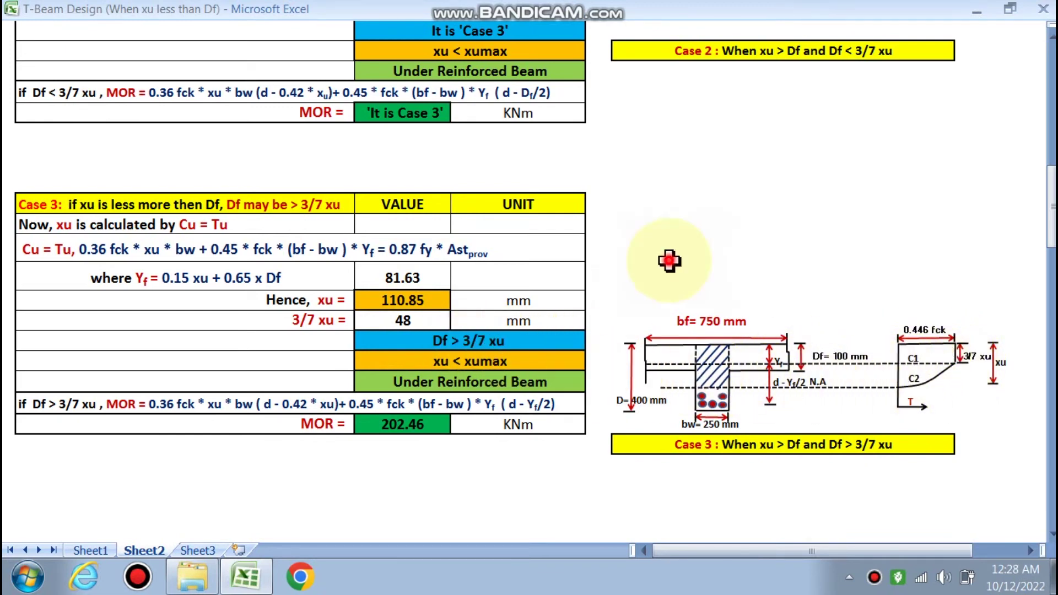
pyautogui.scroll(-2, 557, 284)
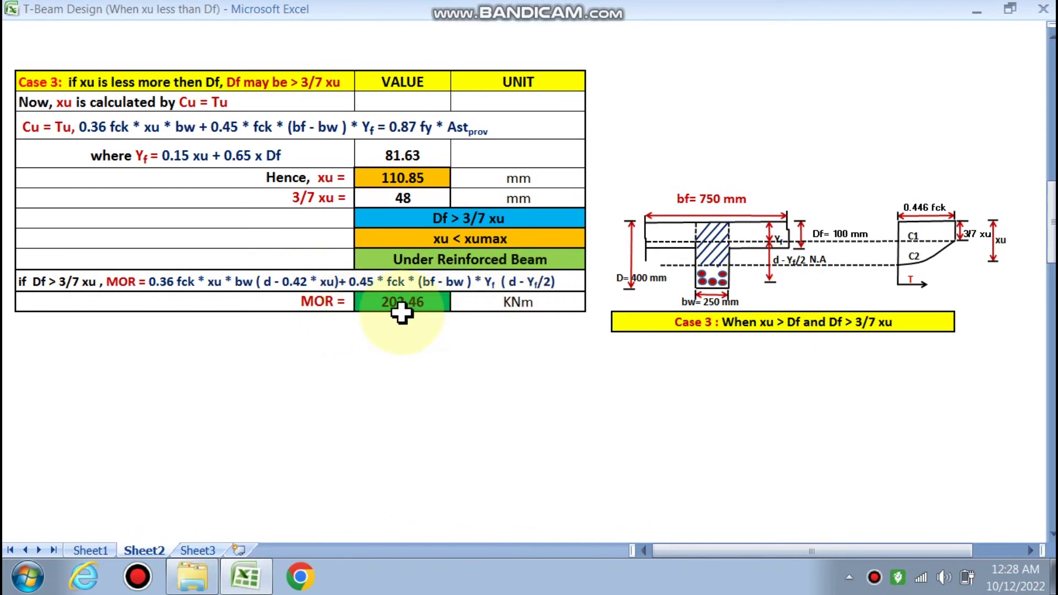
pyautogui.scroll(3, 524, 351)
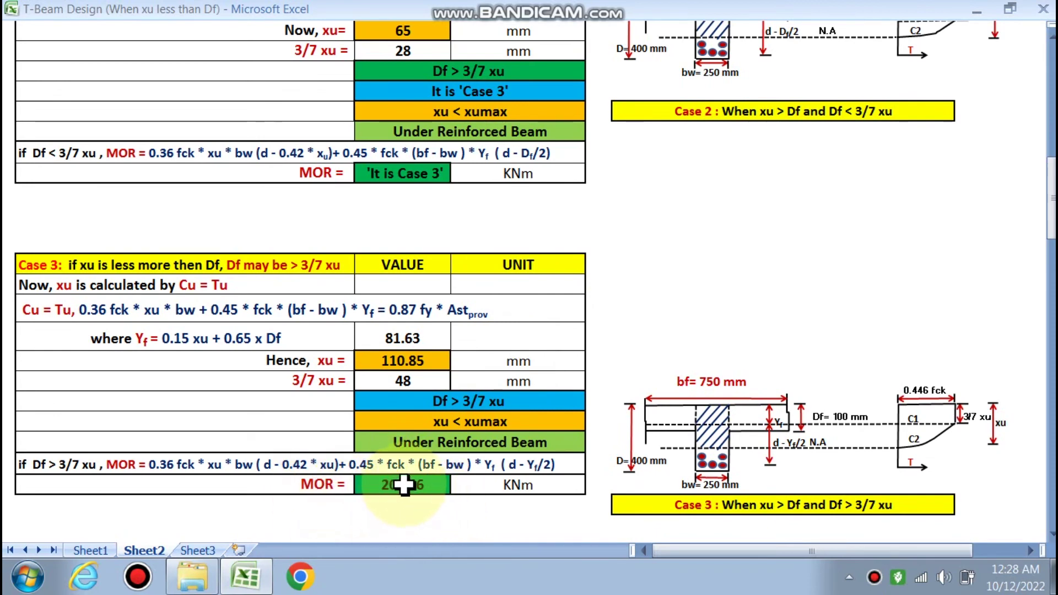
pyautogui.scroll(20, 403, 488)
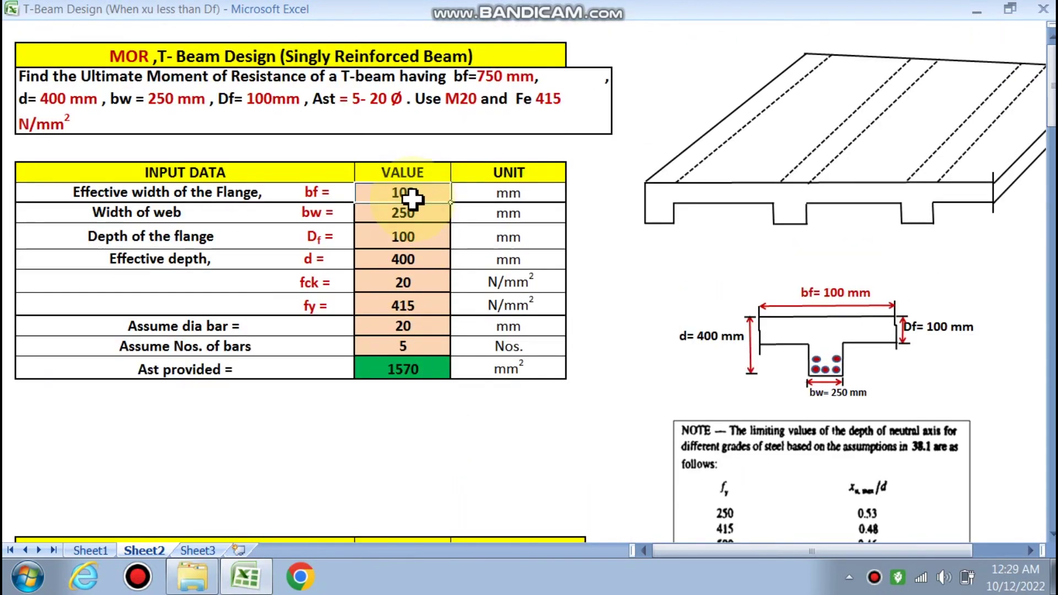
# Change bf to 1000 mm and review Case 1: xu 79 mm, MOR 208.00 kNm
pyautogui.write('00')
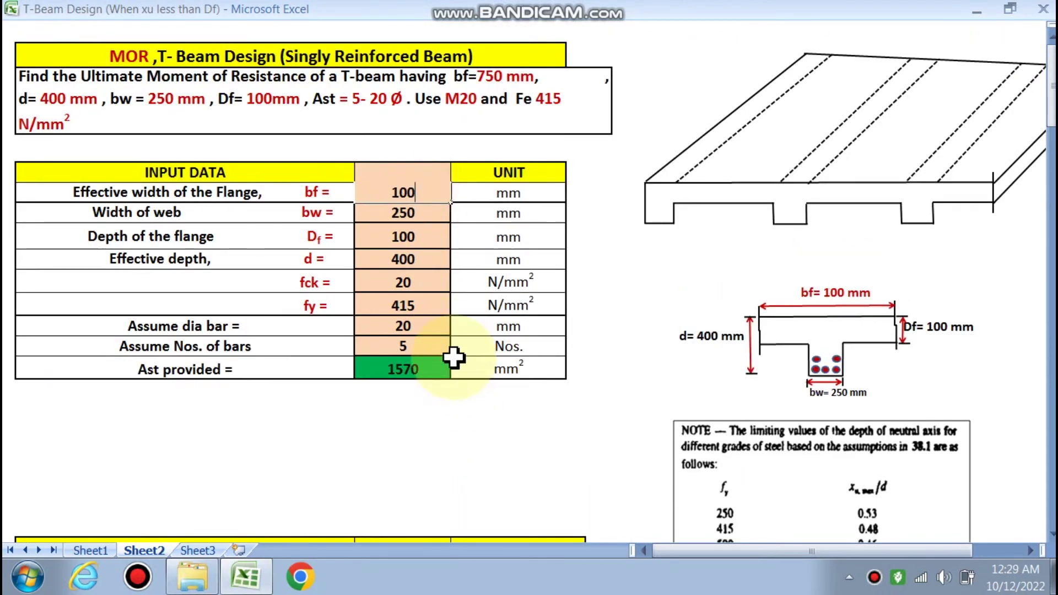
pyautogui.click(436, 441)
pyautogui.scroll(-4, 437, 441)
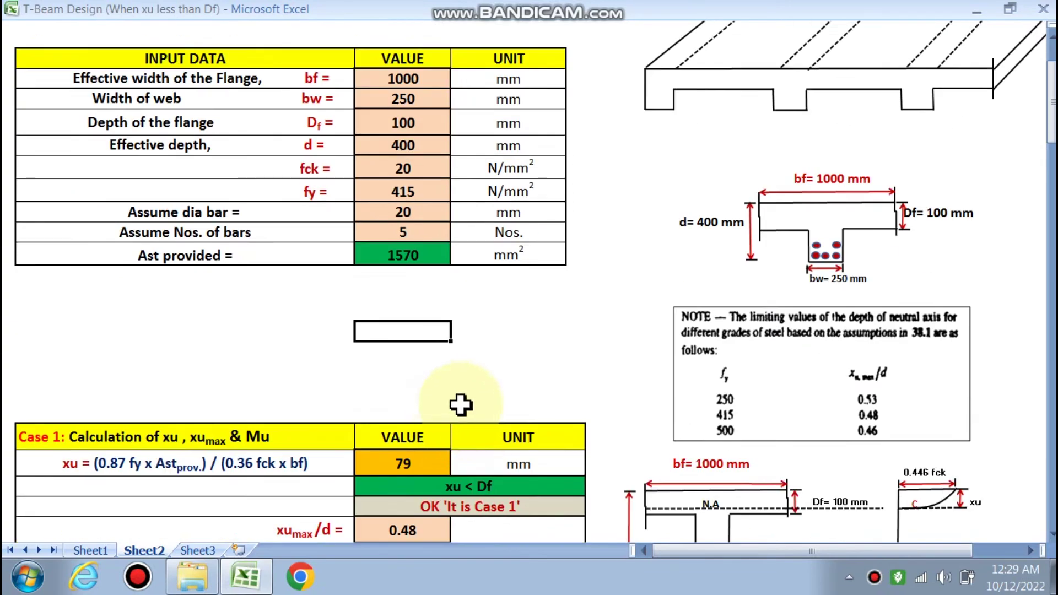
pyautogui.scroll(-2, 400, 377)
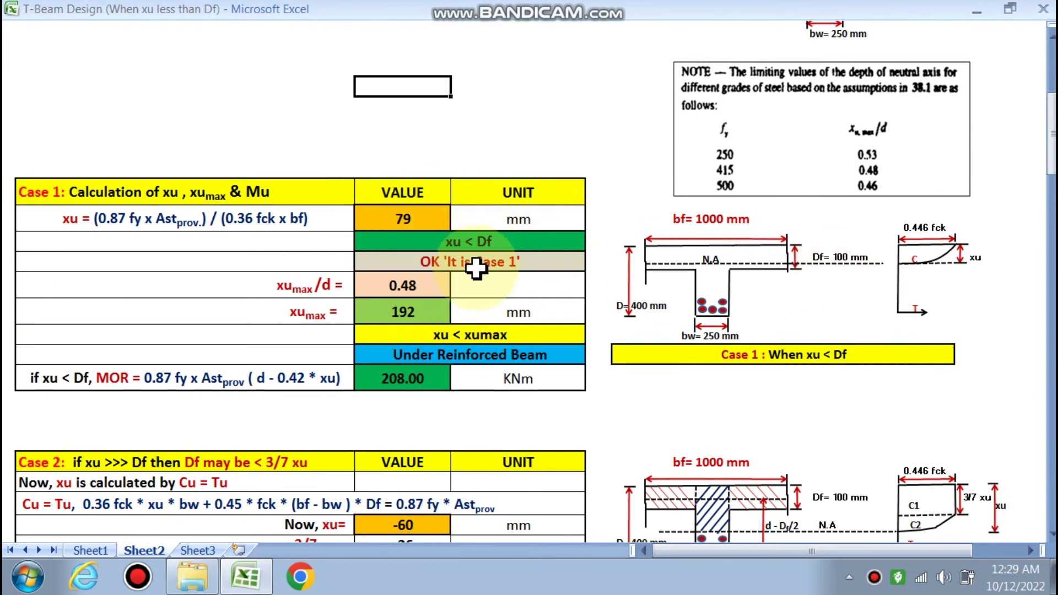
pyautogui.scroll(-1, 422, 373)
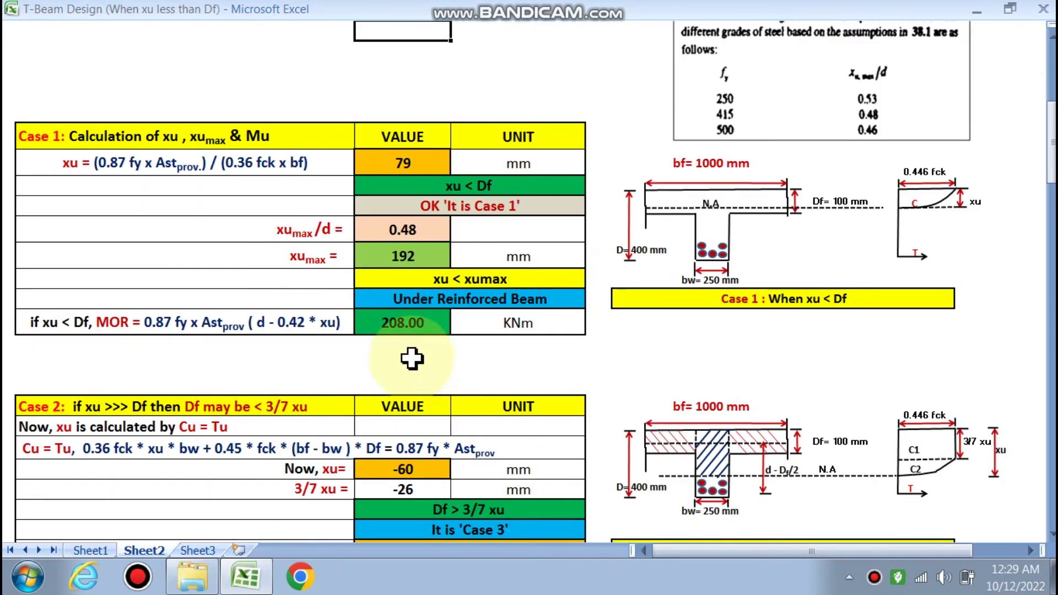
pyautogui.scroll(-1, 408, 326)
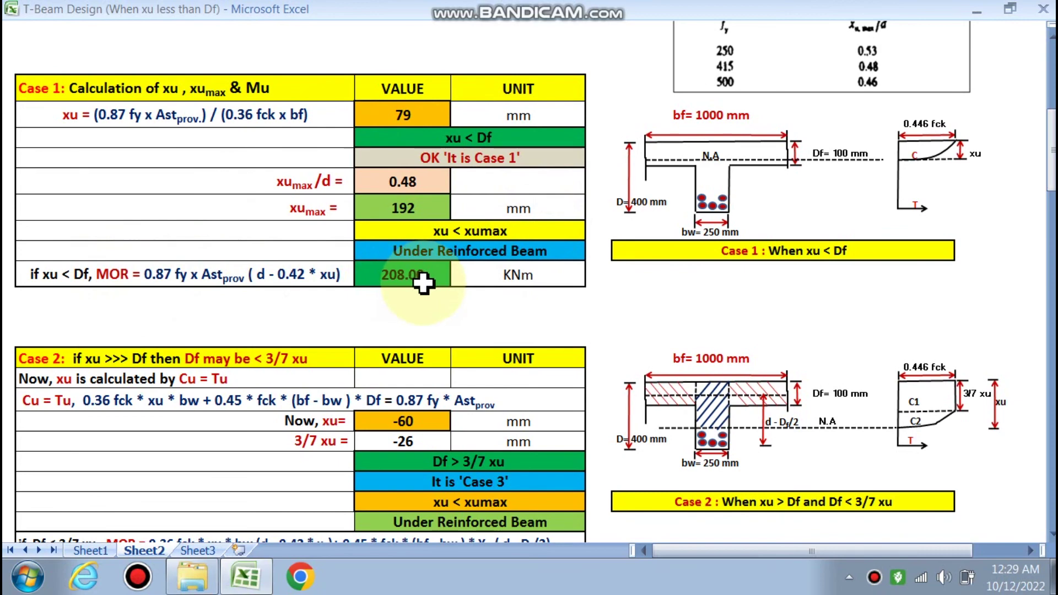
pyautogui.scroll(8, 422, 283)
# Change bf to 800 mm and review results: Case 1 MOR 203.31 kNm, Case 3 MOR 204.09 kNm
pyautogui.click(395, 194)
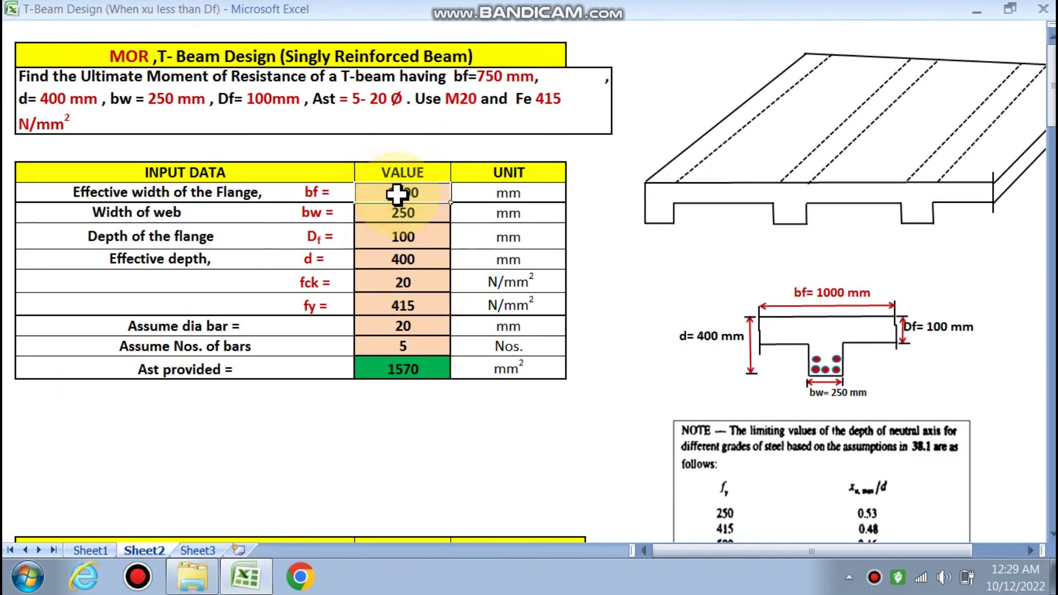
pyautogui.write('800')
pyautogui.press('Return')
pyautogui.scroll(-5, 413, 309)
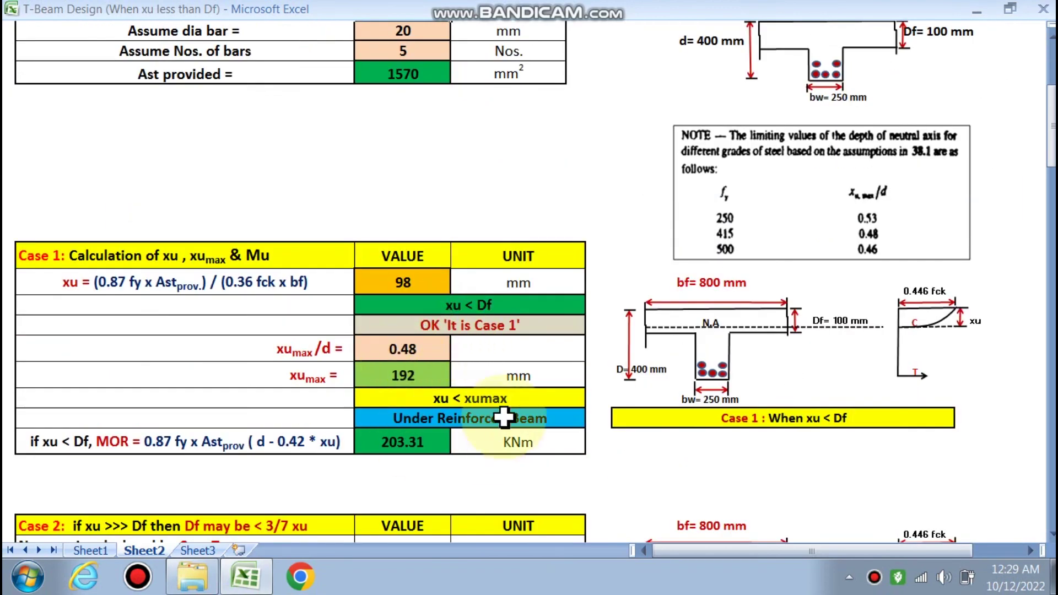
pyautogui.scroll(-3, 408, 439)
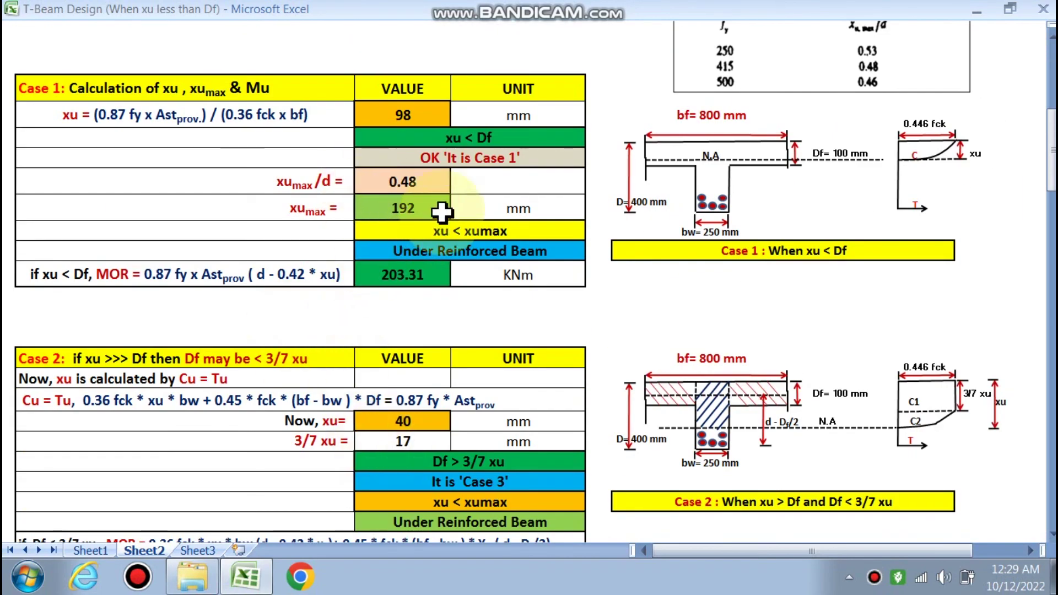
pyautogui.scroll(-3, 435, 276)
pyautogui.scroll(-3, 432, 292)
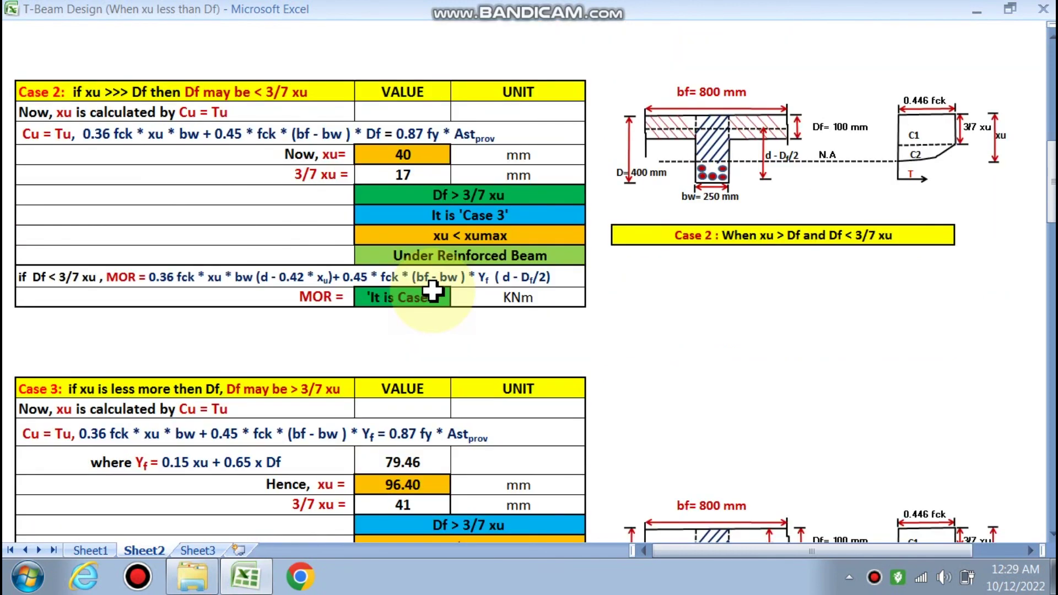
pyautogui.scroll(-3, 433, 291)
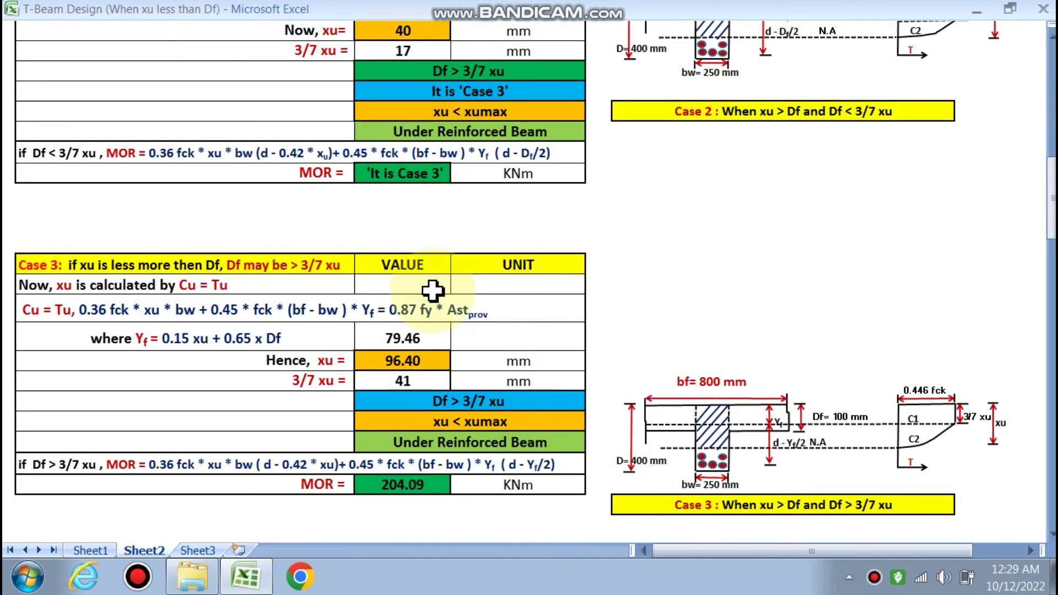
pyautogui.scroll(-1, 432, 291)
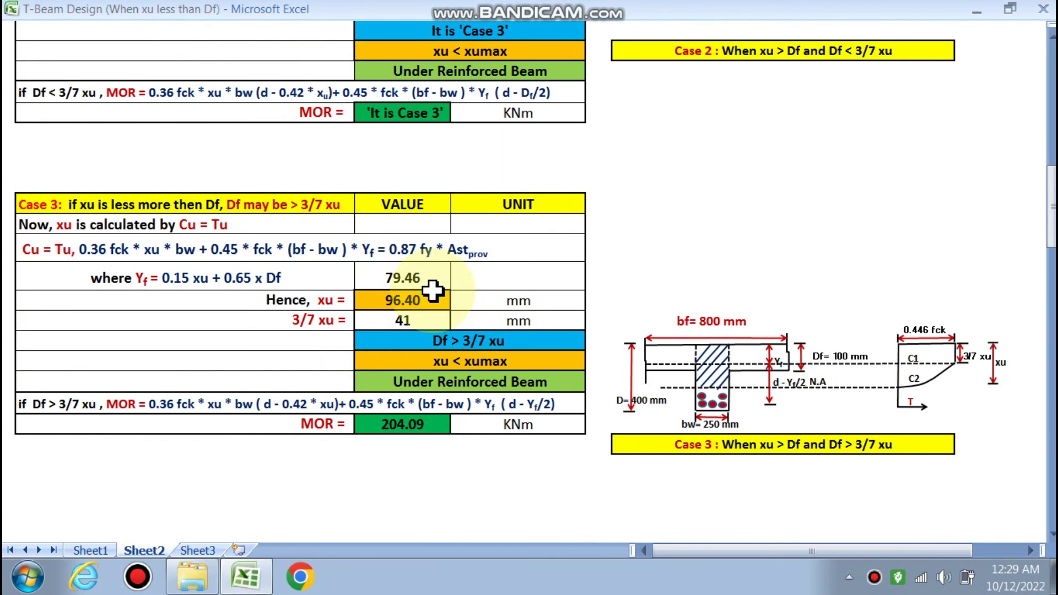
pyautogui.scroll(11, 433, 291)
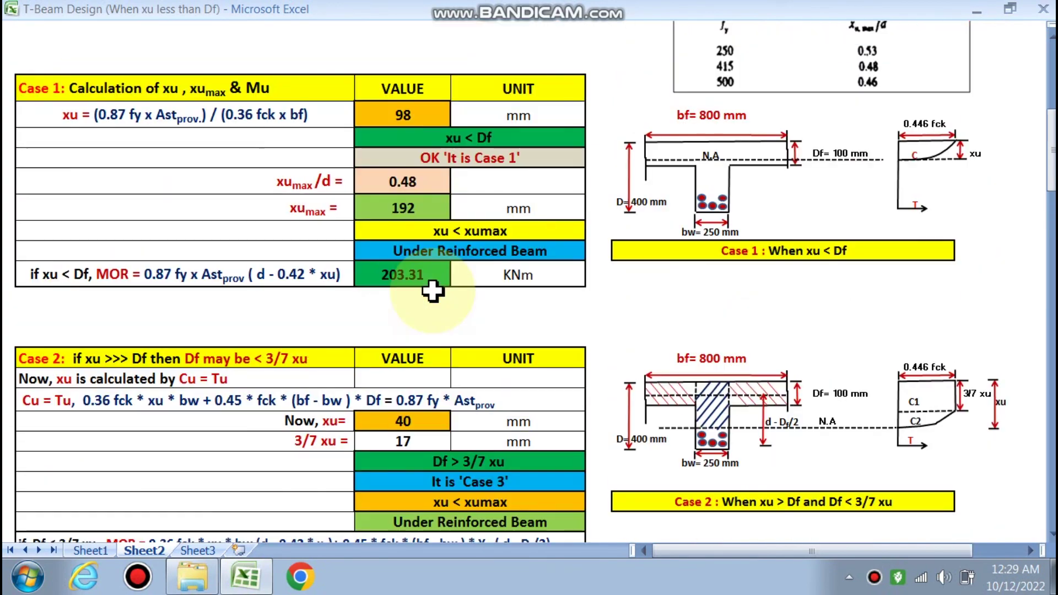
pyautogui.scroll(7, 433, 291)
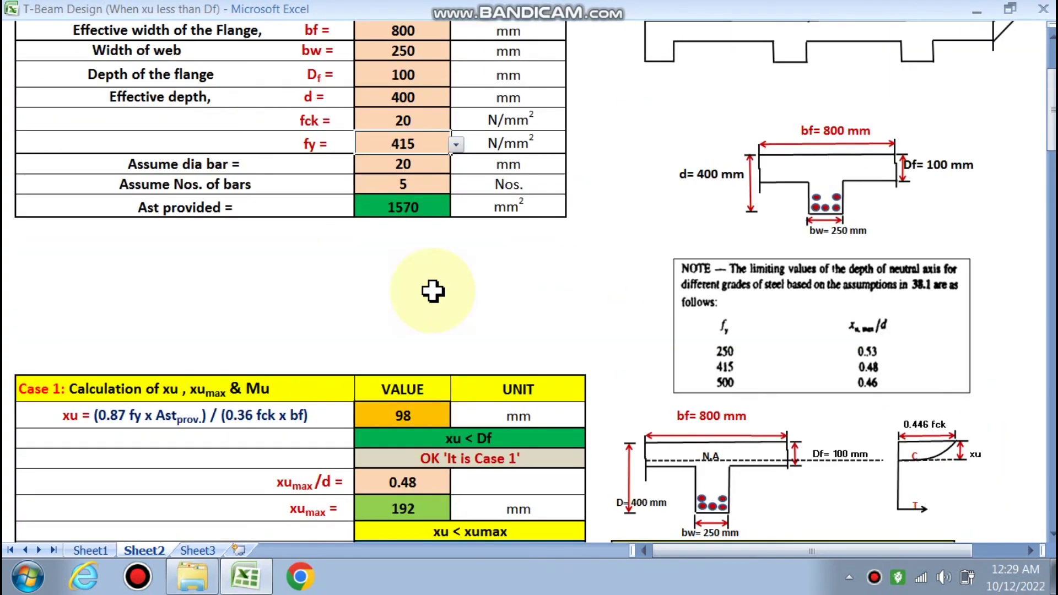
pyautogui.scroll(4, 433, 291)
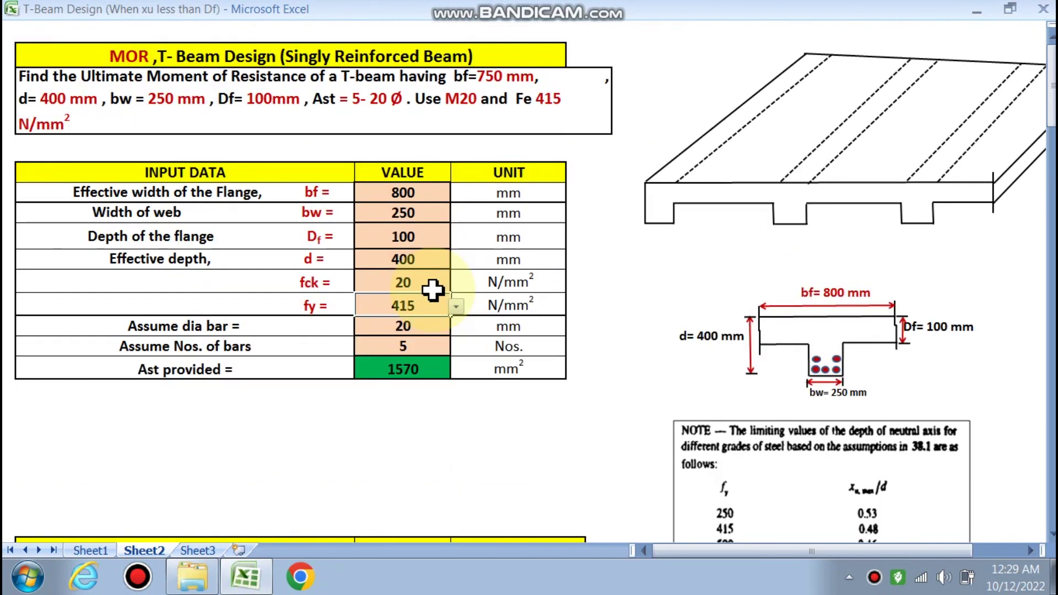